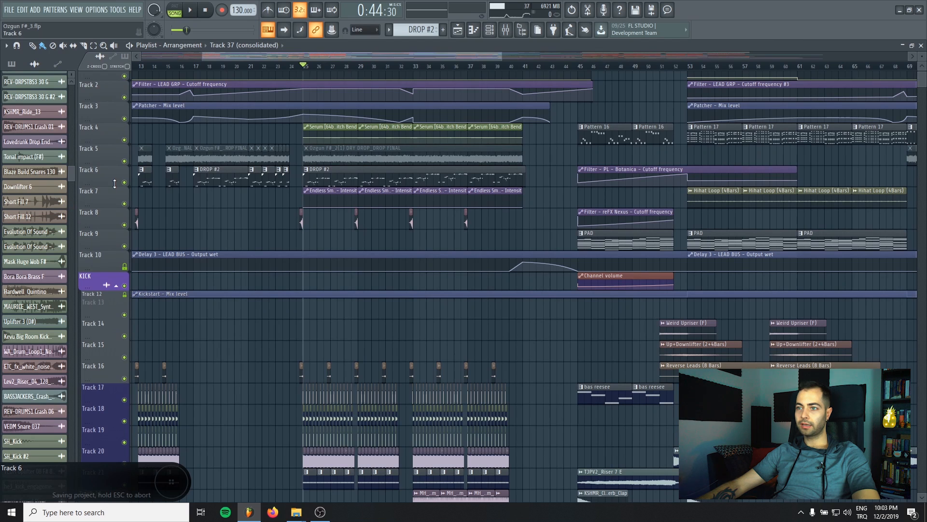
Step: Solo Track 6 and play back its lead drop from bar 25, bringing up the mixer
right_click(125, 184)
key("space")
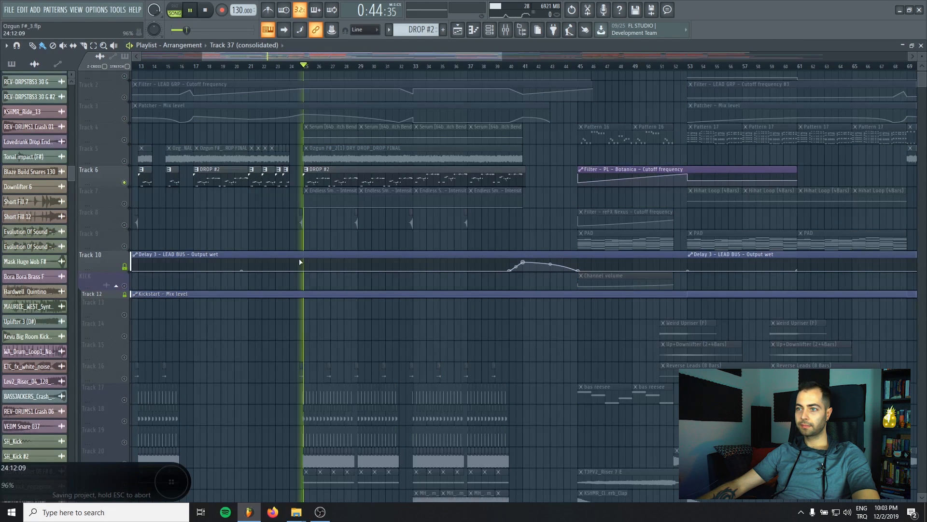
left_click(505, 32)
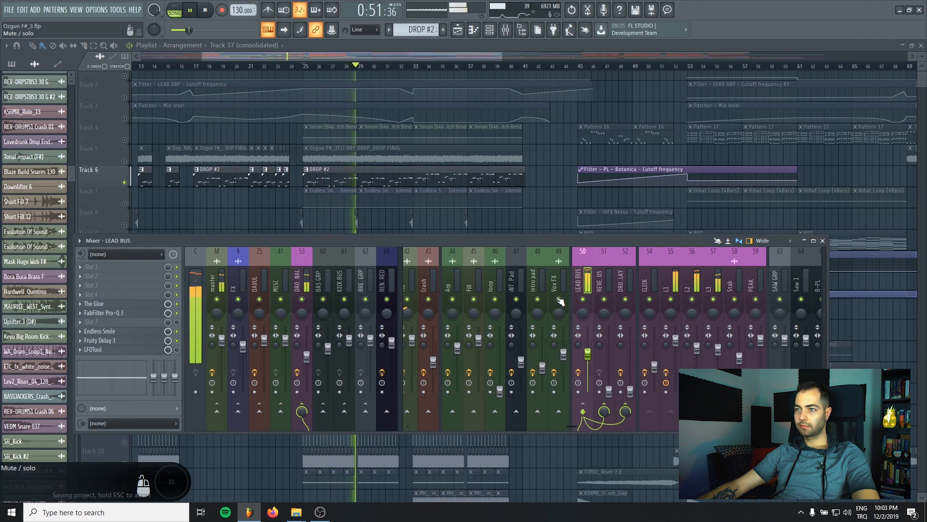
key("space")
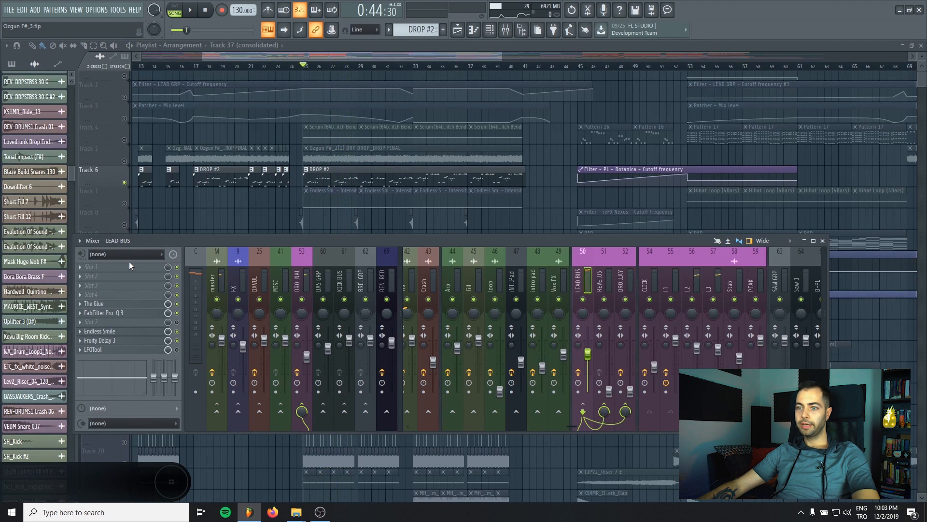
Step: Load Fruity Peak Controller into the first effect slot of LEAD BUS and move its window clear of the effect slots
left_click(128, 266)
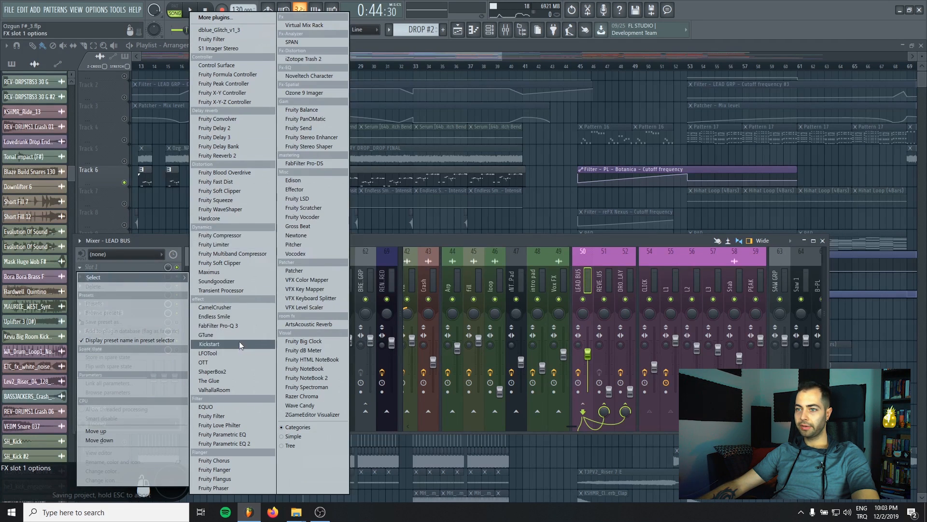
left_click(235, 86)
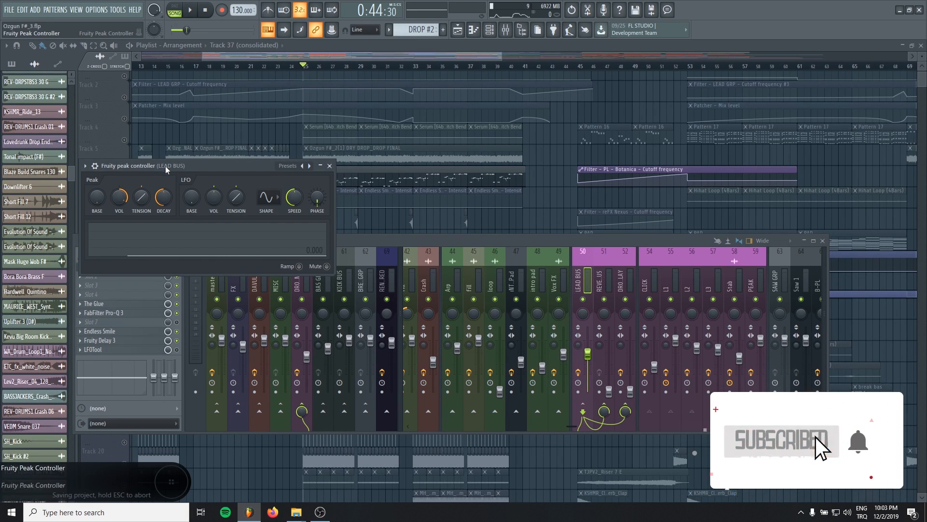
left_click_drag(176, 164, 288, 149)
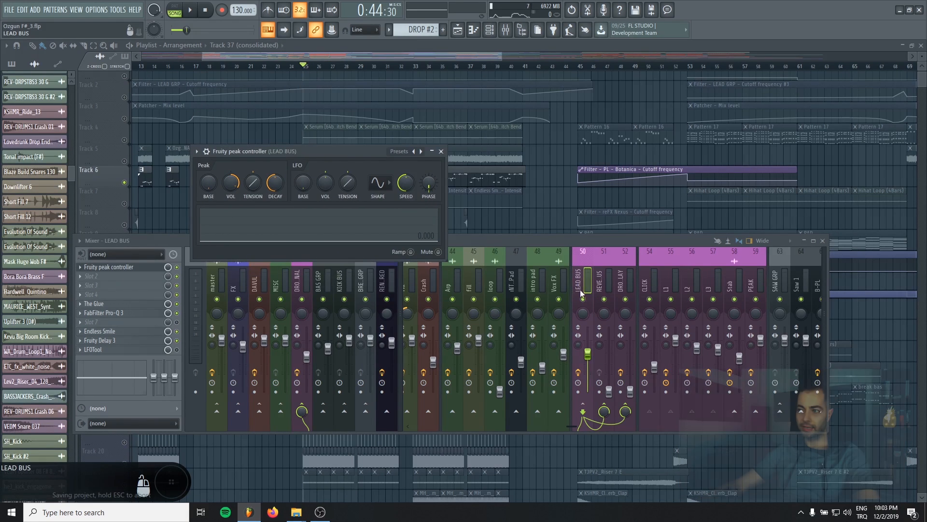
Step: Look through the individual lead mixer tracks, including L3 and Stab, and return to LEAD BUS with its peak controller in front
left_click(665, 276)
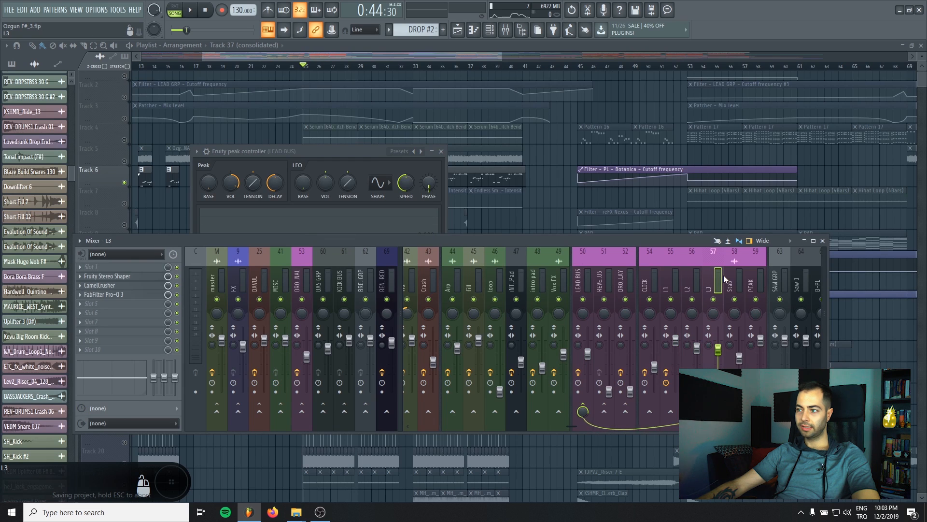
left_click(740, 278)
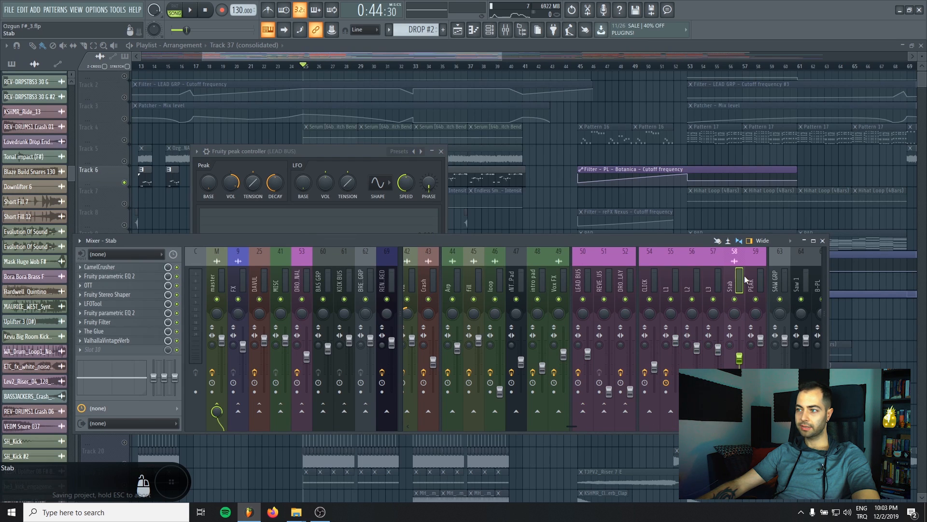
left_click(643, 289)
left_click(580, 274)
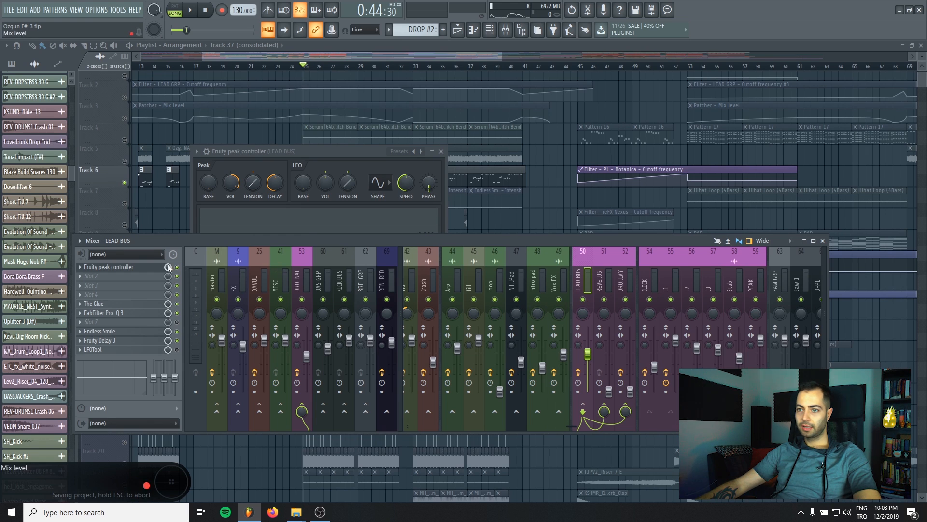
left_click_drag(339, 154, 351, 144)
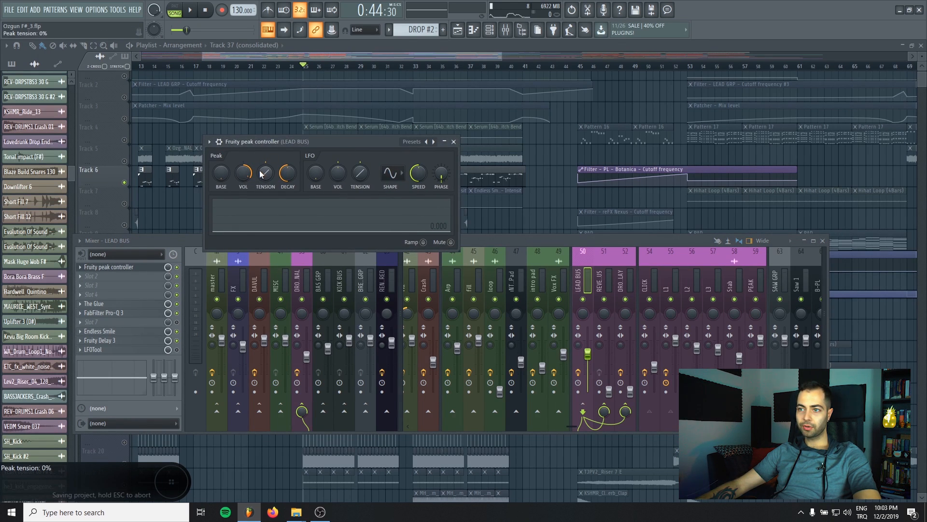
Step: Load Fruity Reeverb 2 into the second effect slot of LEAD BUS
left_click(91, 276)
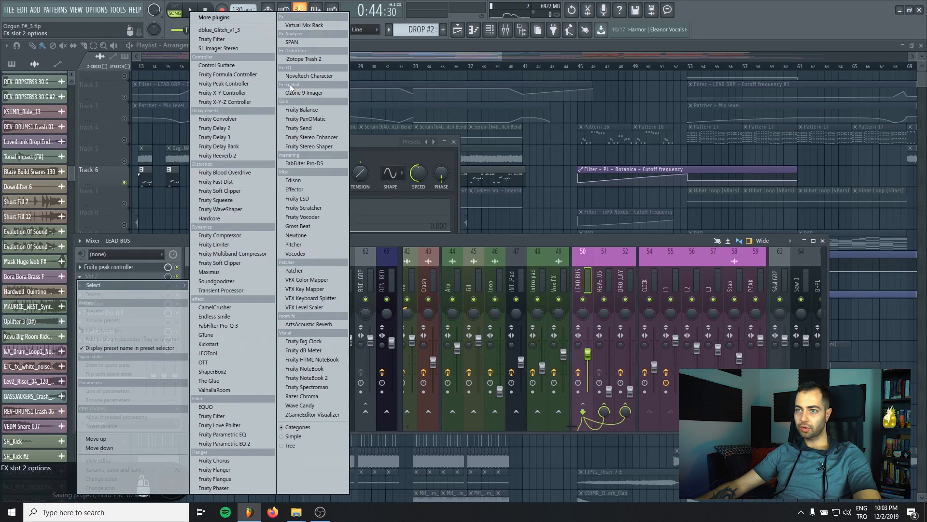
left_click(232, 156)
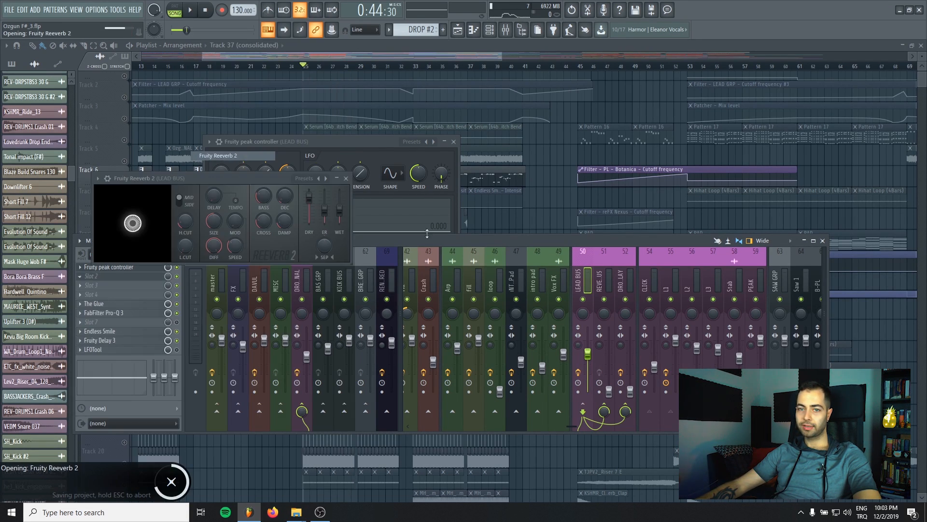
left_click_drag(232, 178, 268, 177)
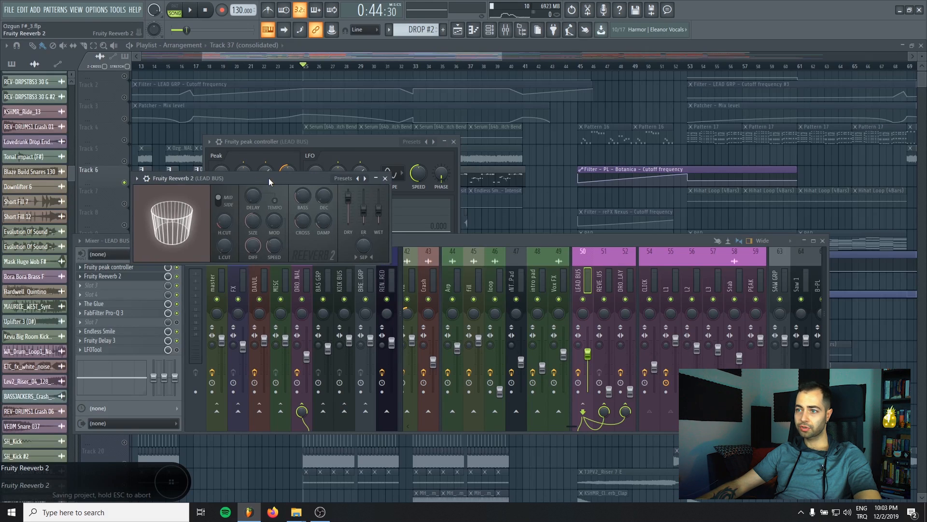
Step: Turn Fruity Reeverb 2's early reflections all the way down and widen its room size
mouse_move(384, 217)
left_mouse_down()
mouse_move(409, 218)
mouse_move(391, 220)
left_mouse_up()
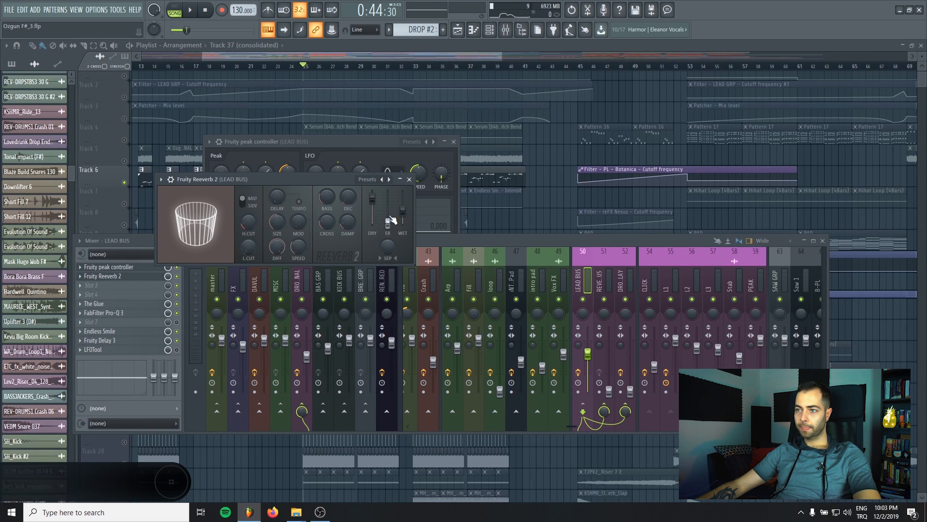
left_click_drag(341, 179, 343, 190)
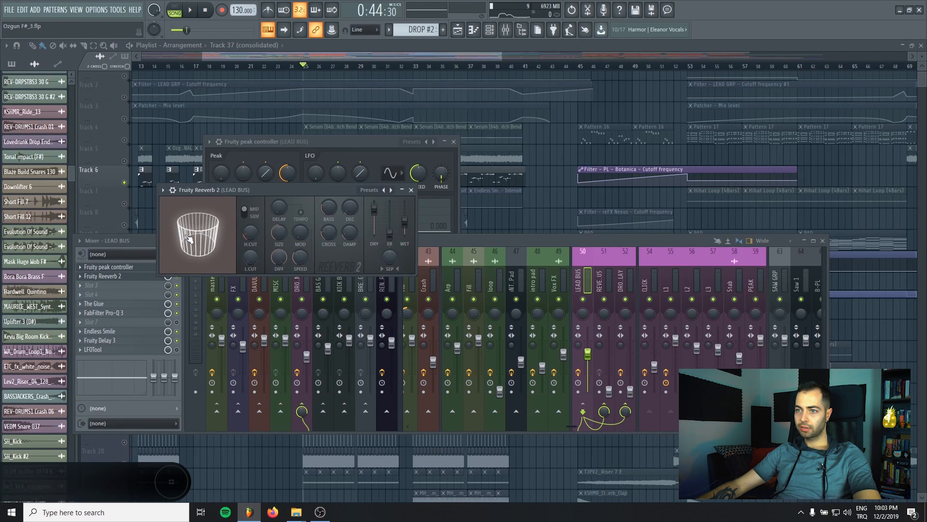
left_click_drag(189, 238, 213, 239)
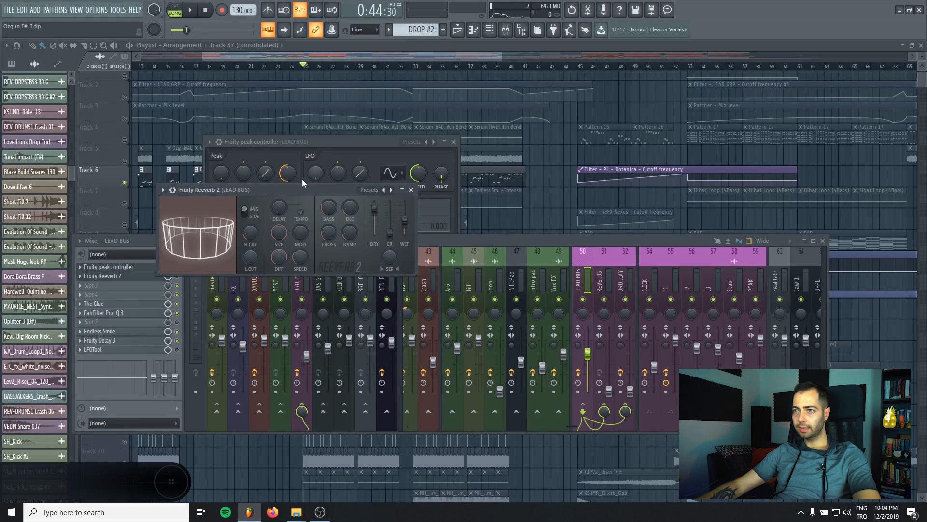
left_click_drag(269, 189, 381, 198)
Step: Play back the soloed lead and set the wet level of Fruity Reeverb 2 on LEAD BUS to 52%
left_click(578, 275)
key("F5")
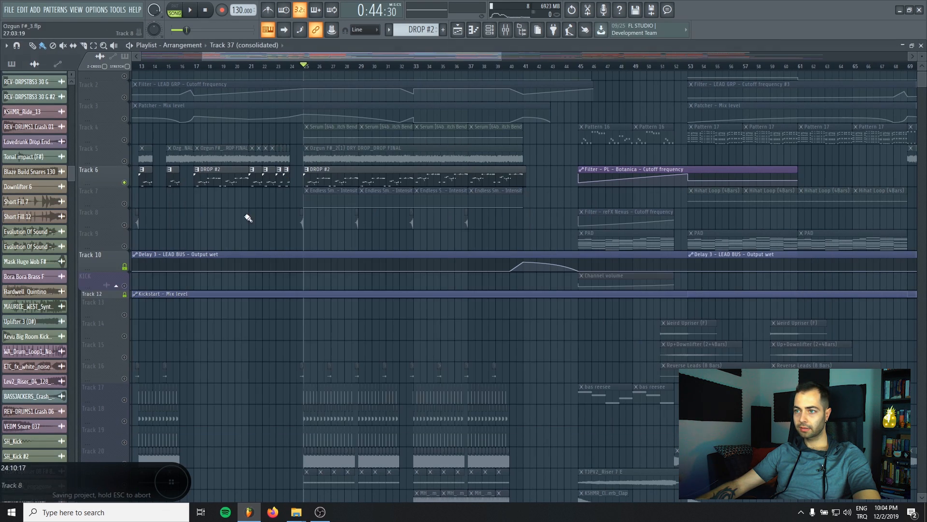
key("space")
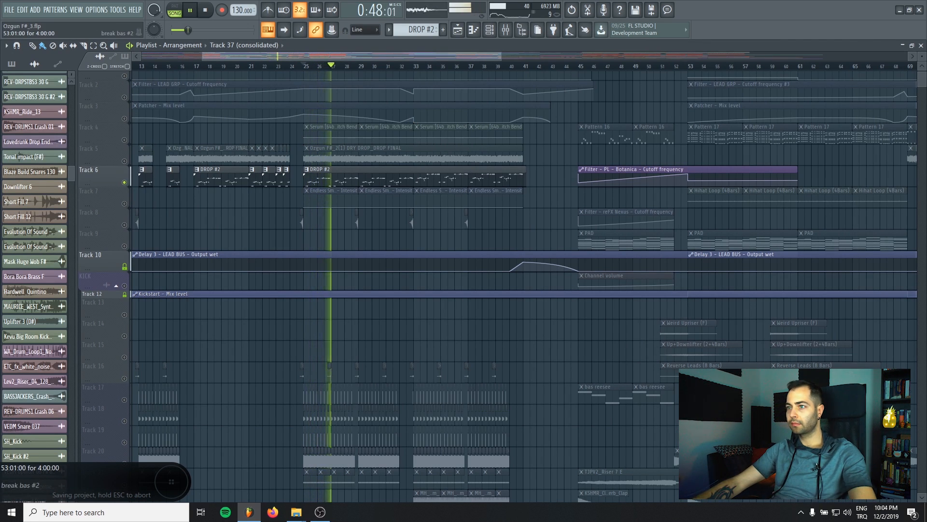
left_click(505, 30)
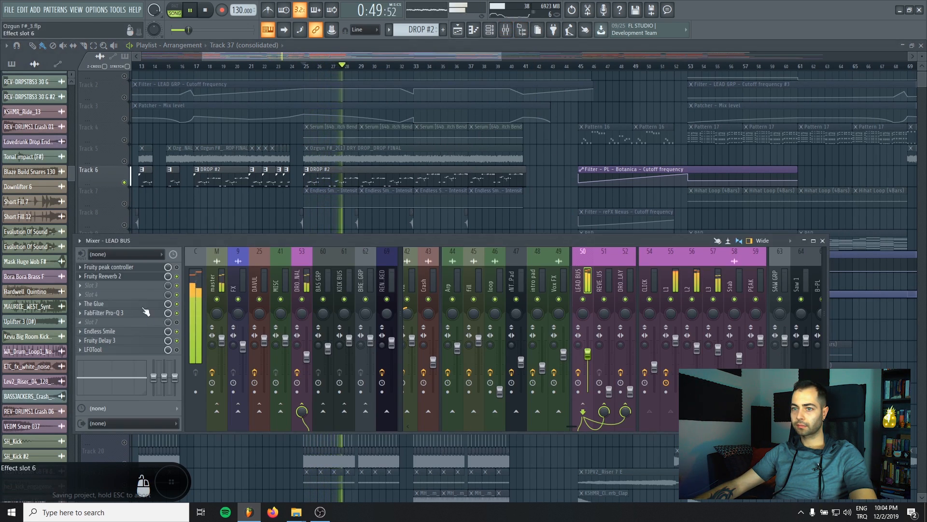
left_click(123, 276)
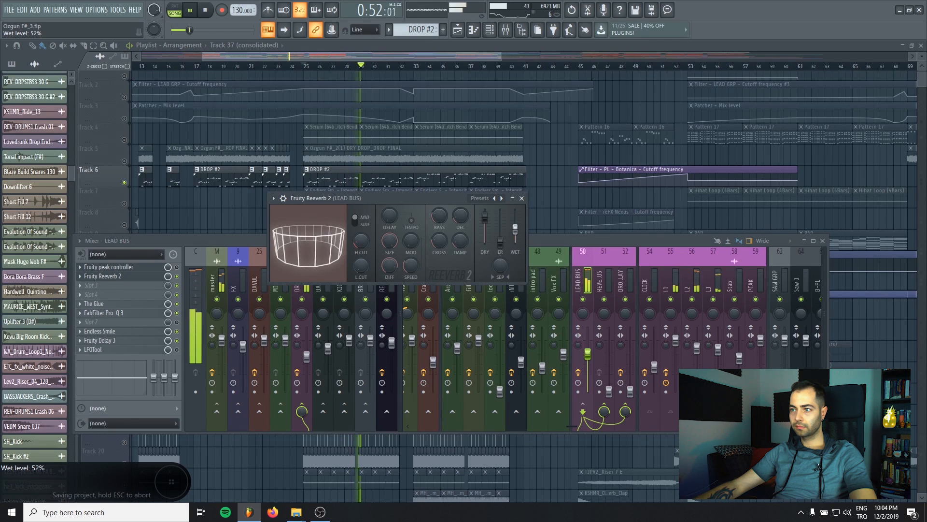
left_click_drag(516, 230, 516, 229)
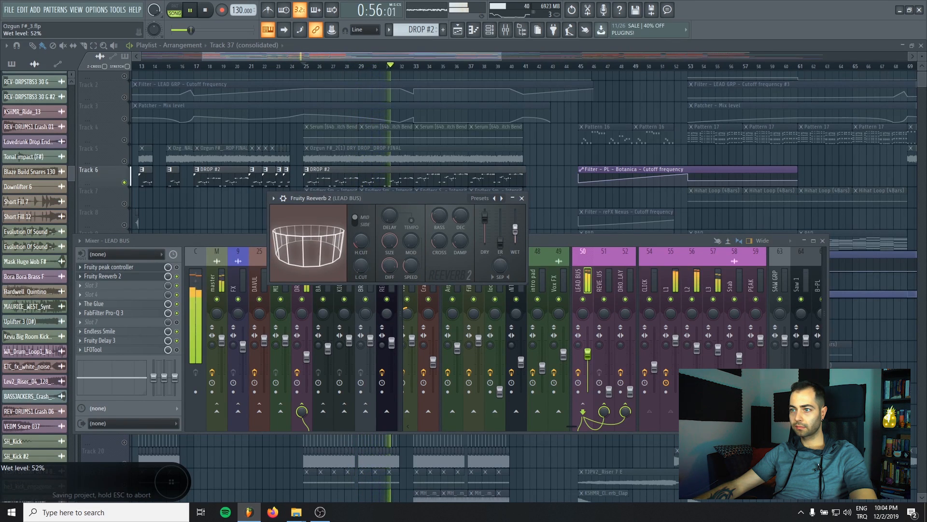
key("space")
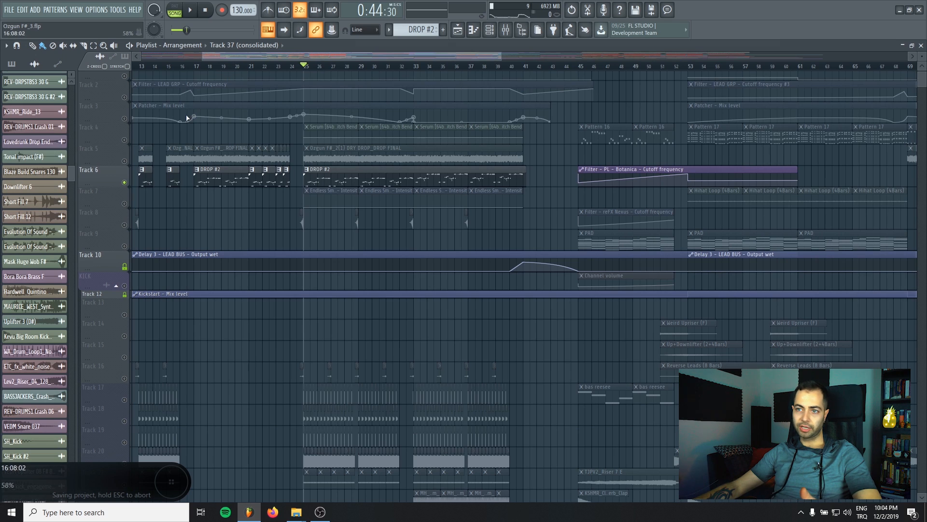
Step: Unsolo Track 6 and play the drop in the full mix with the mixer levels in view
right_click(125, 182)
key("space")
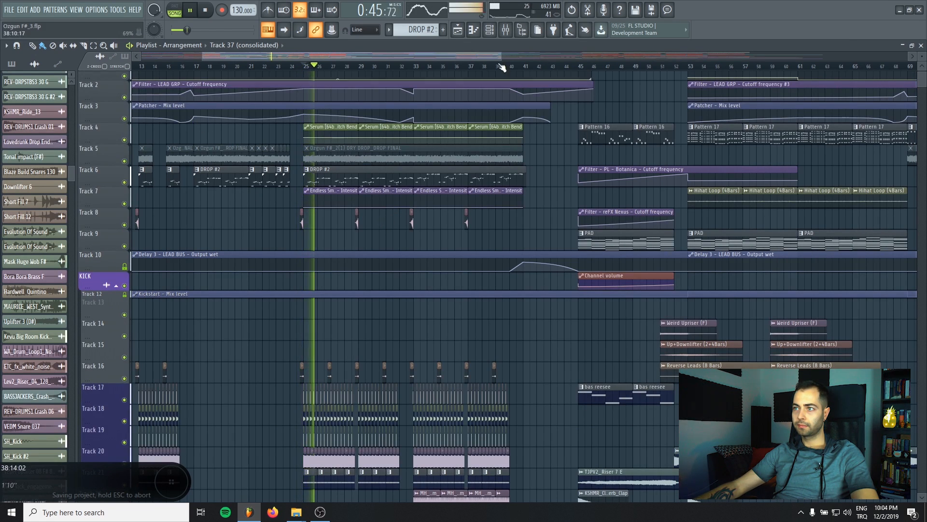
left_click(506, 27)
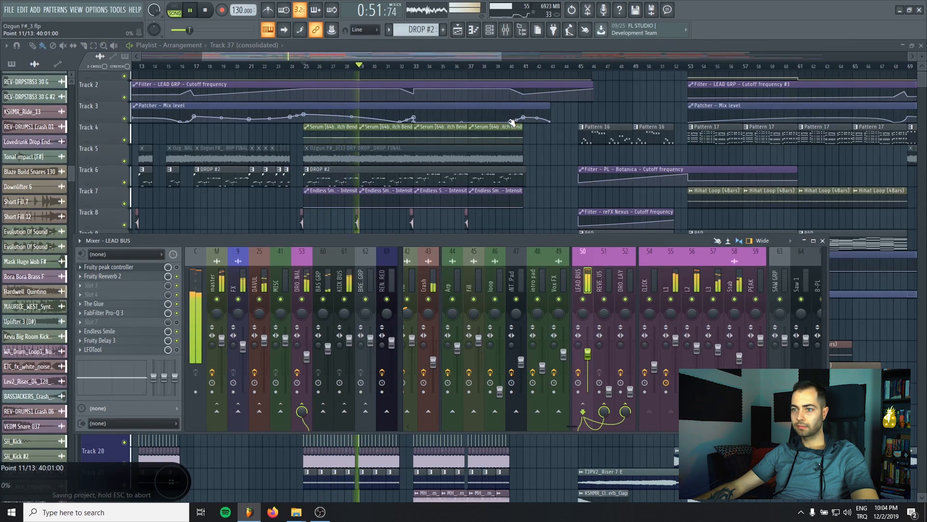
key("space")
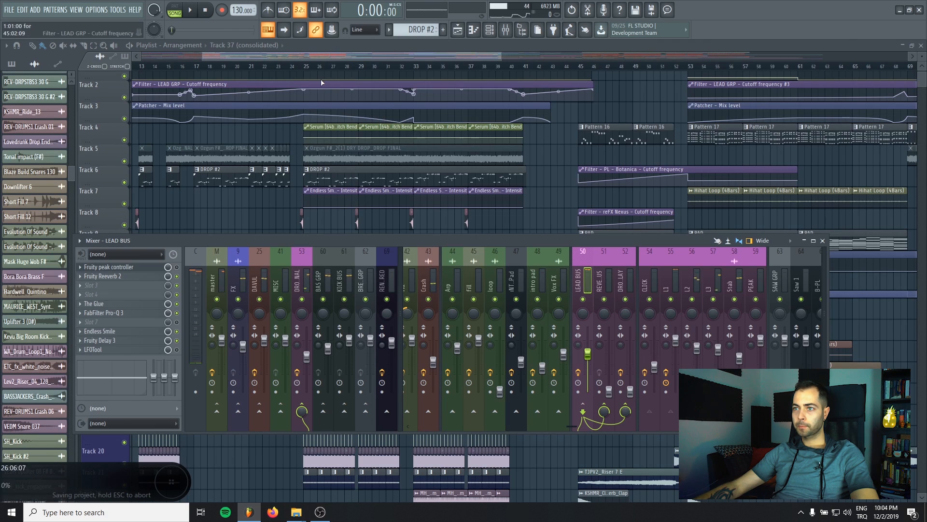
Step: Reopen the LEAD BUS peak controller, reposition its window lower, and solo Track 6 again
key("F9")
key("F9")
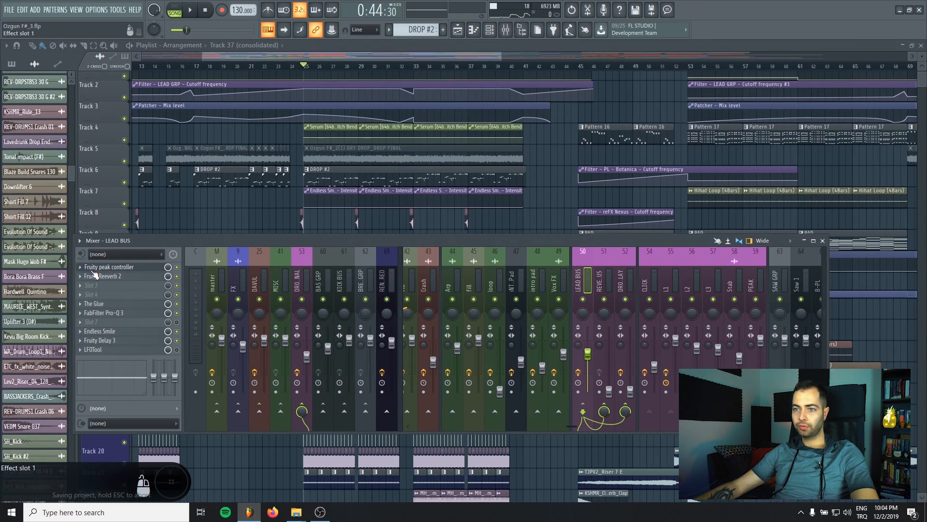
left_click(122, 271)
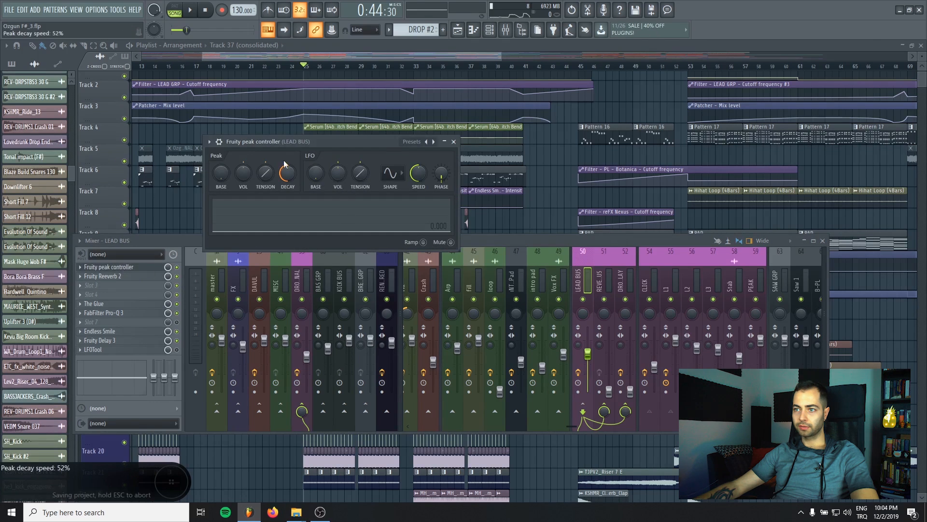
left_click_drag(288, 138, 244, 217)
left_click(124, 183, "ctrl")
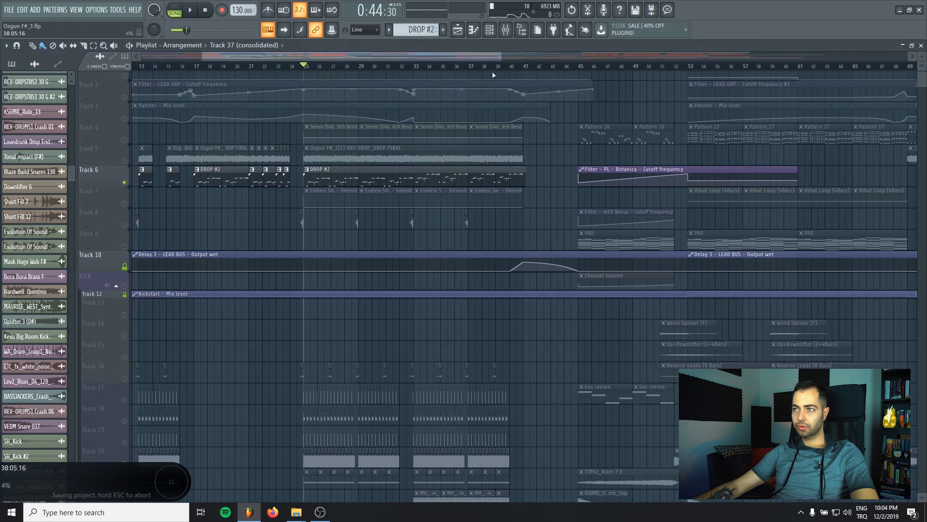
Step: Bring up the LEAD BUS peak controller and play the soloed drop to examine its output meter graph
left_click(489, 29)
left_click(489, 30)
left_click(505, 30)
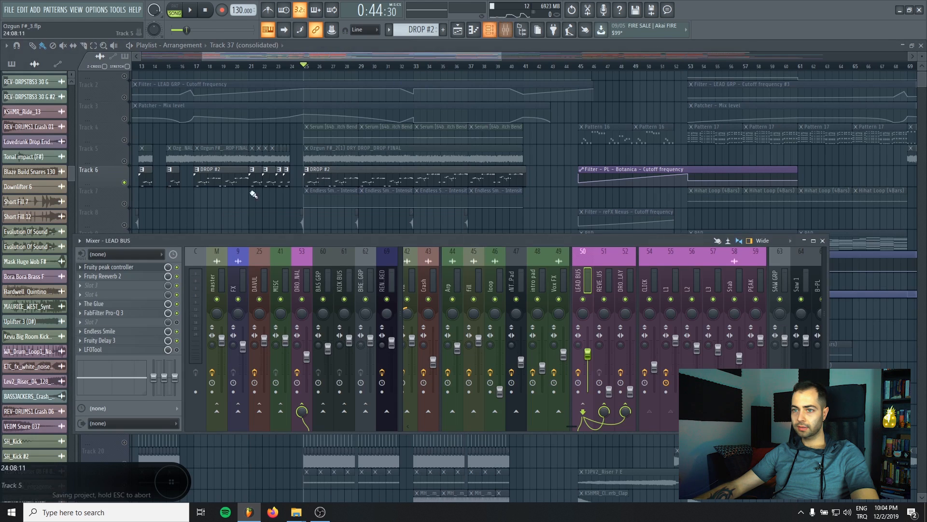
left_click(119, 267)
key("ctrl+s")
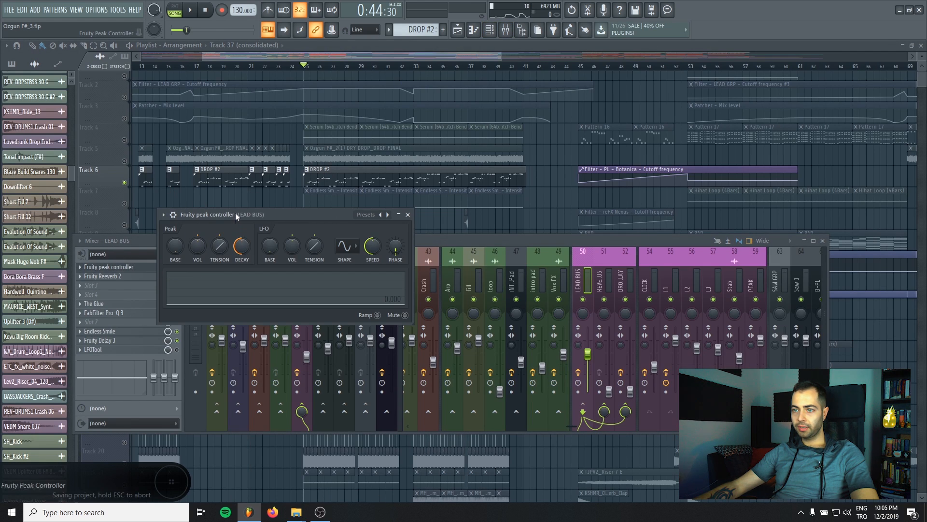
left_click_drag(236, 213, 258, 245)
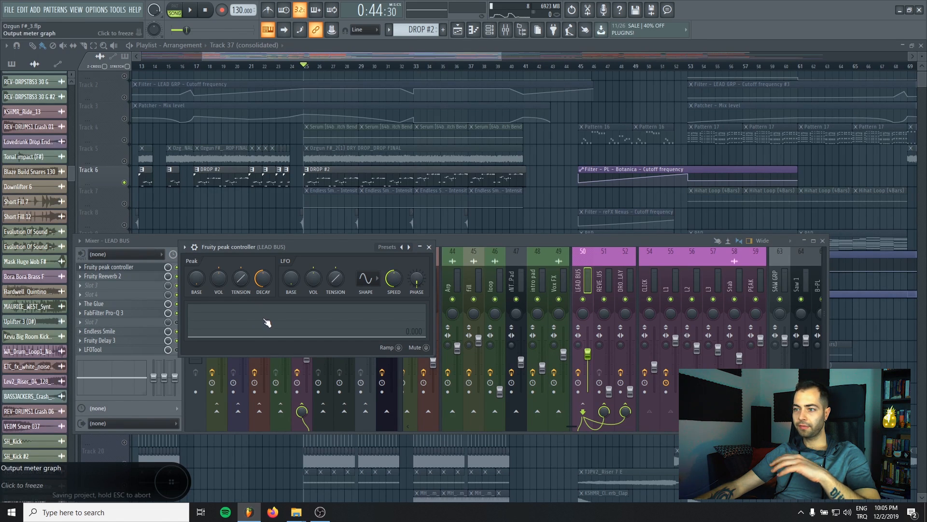
key("space")
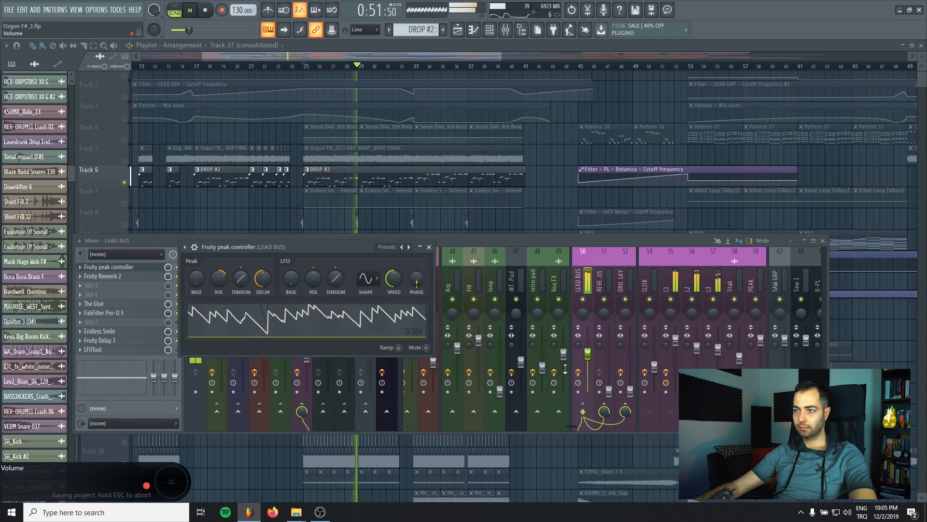
key("space")
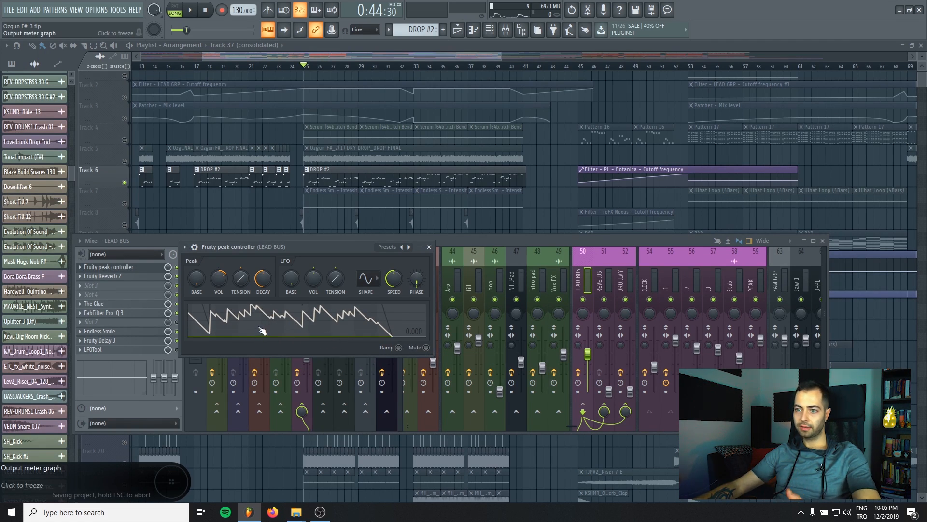
Step: Replace the peak controller window with Fruity Reeverb 2 and try its mix level knob on LEAD BUS
left_click(116, 268)
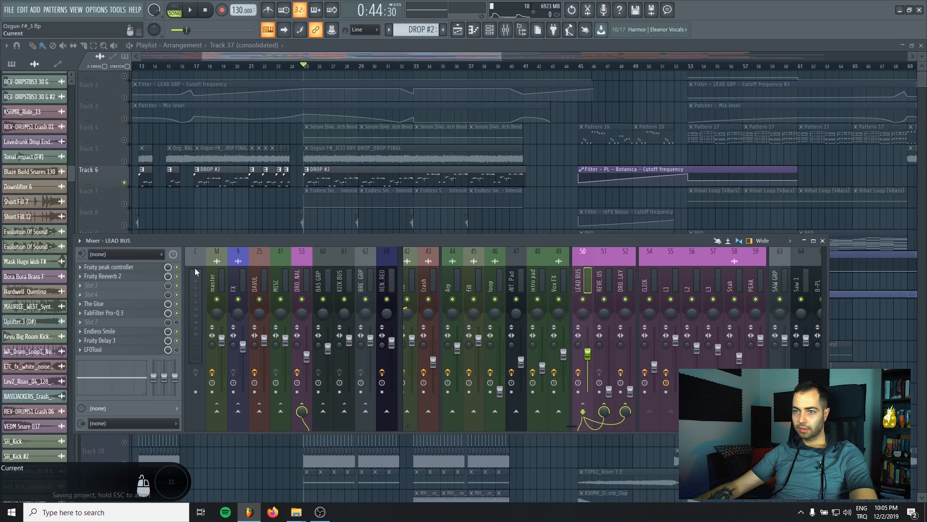
left_click(119, 278)
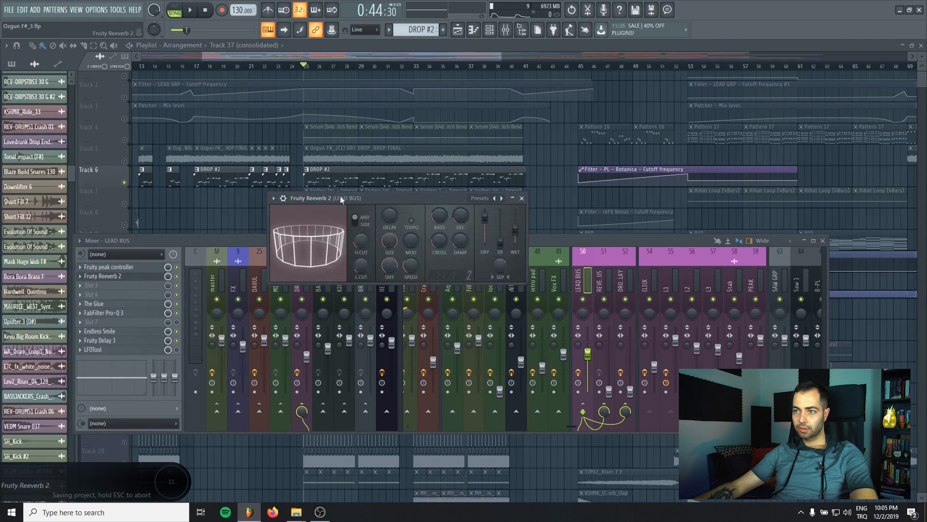
left_click_drag(312, 197, 276, 217)
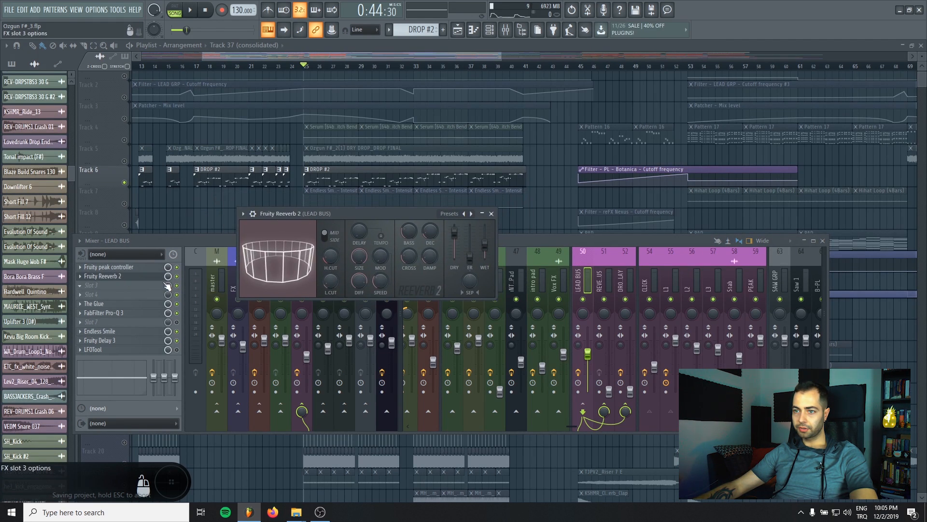
left_click_drag(168, 276, 168, 285)
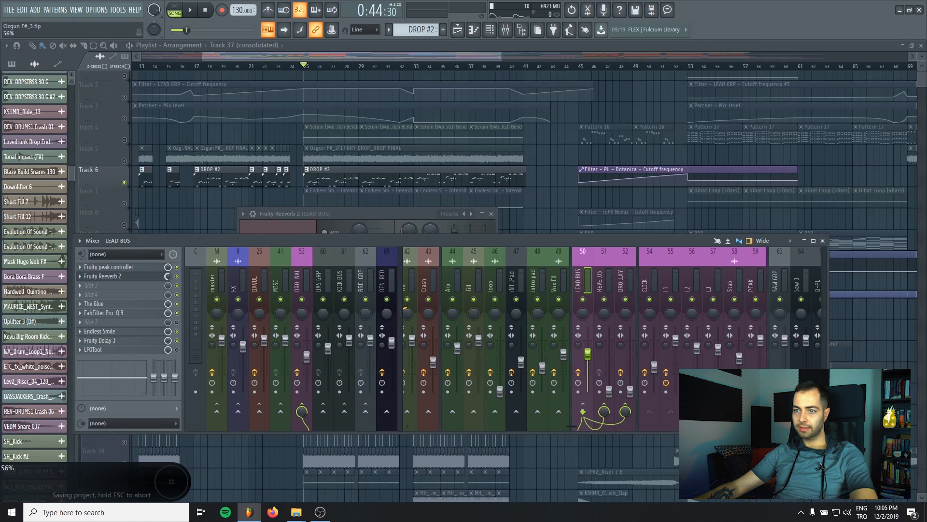
Step: Link the Fruity Reeverb 2 mix level on LEAD BUS to that bus's Peak ctrl - Peak with the Inverted mapping (1-Input)
right_click(168, 277)
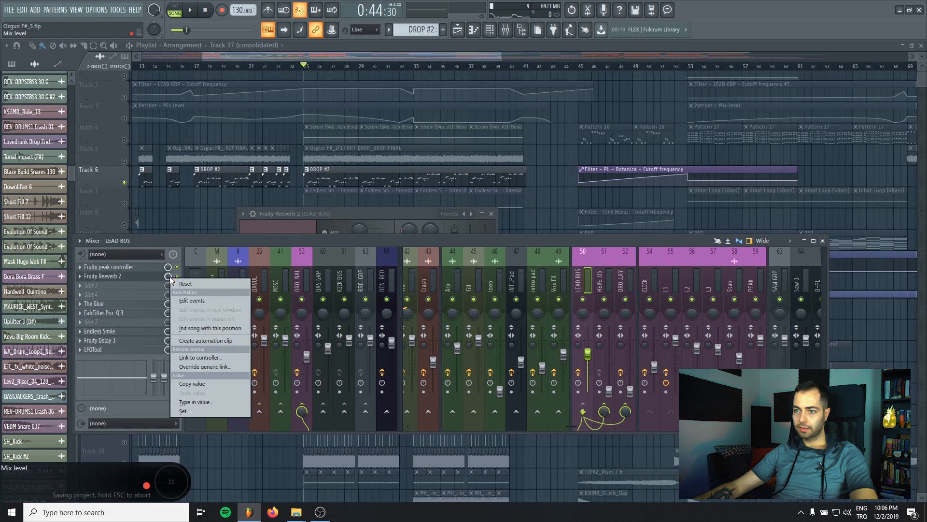
left_click(204, 358)
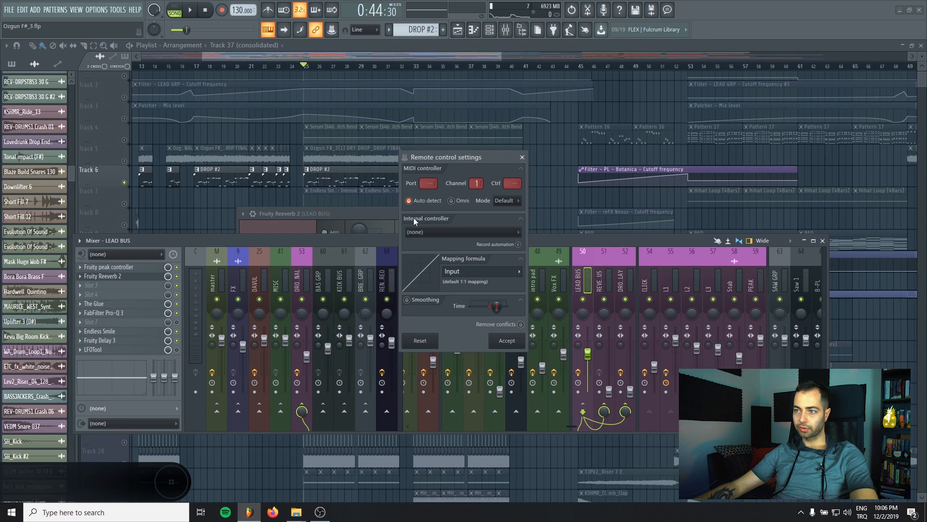
left_click(432, 233)
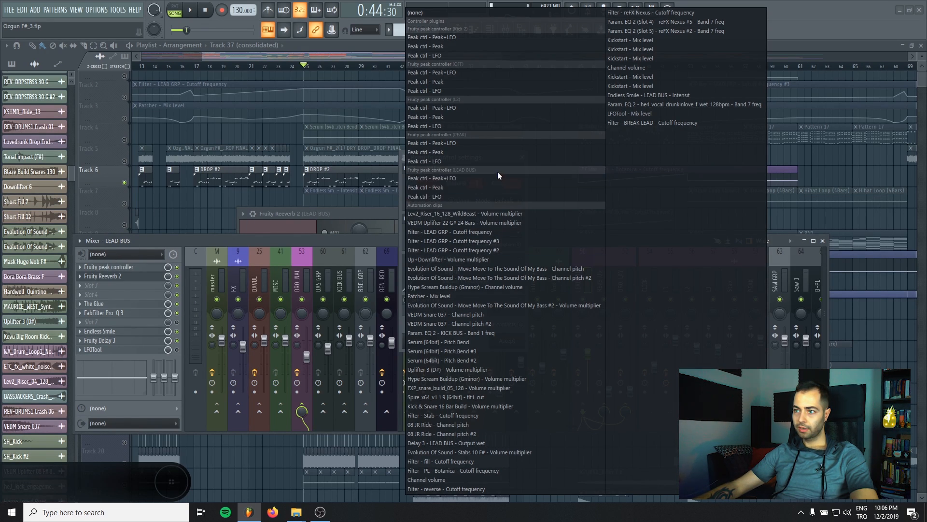
left_click(436, 187)
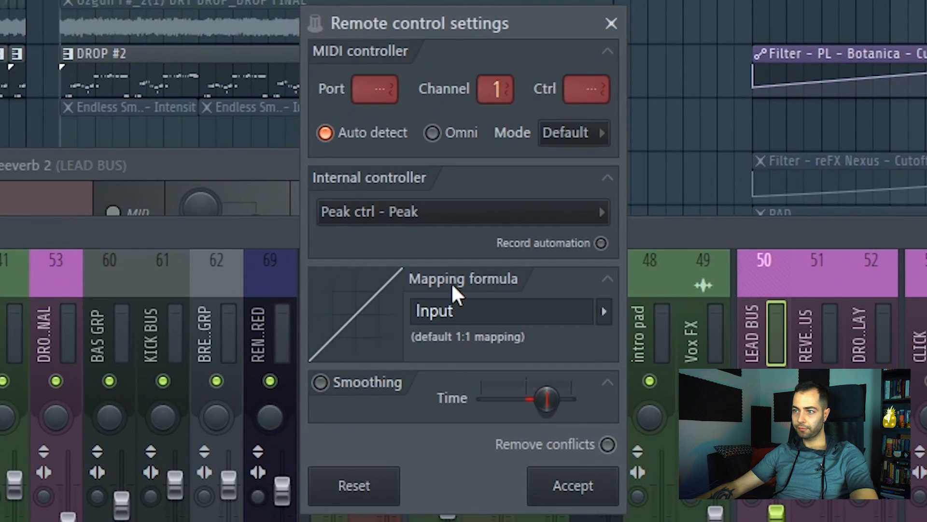
left_click(605, 313)
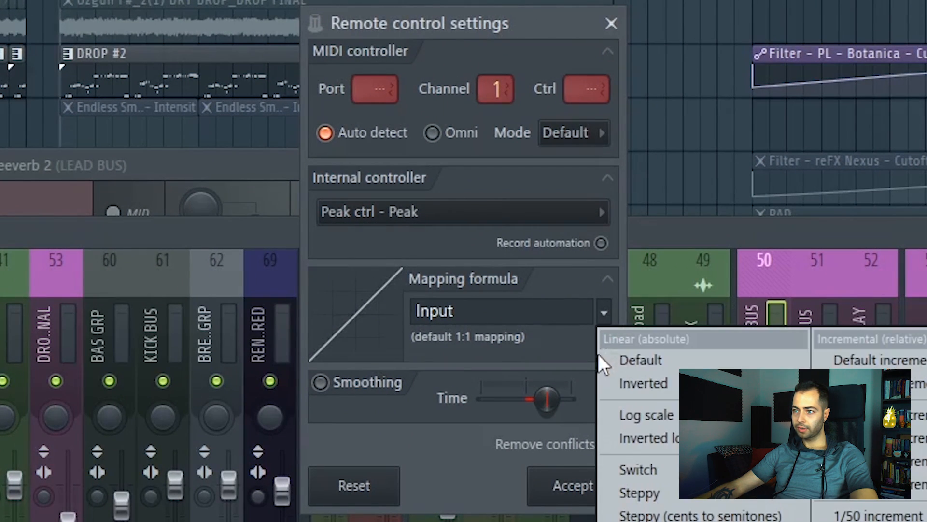
left_click(620, 382)
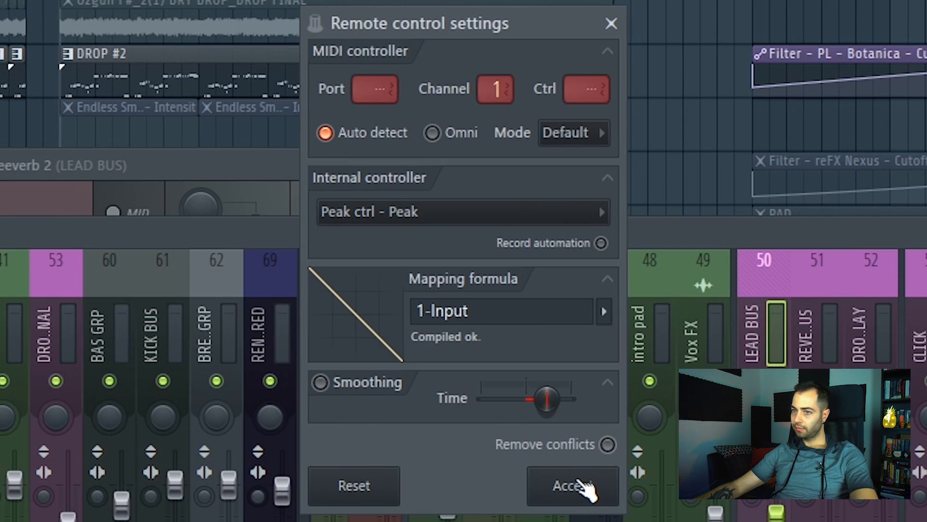
left_click(575, 485)
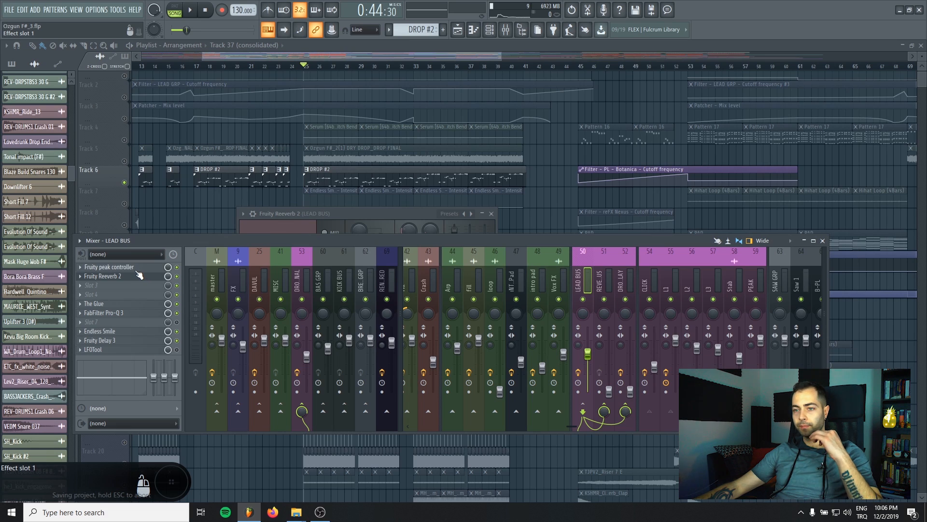
Step: Play the soloed drop with the reverb linked and examine the LEAD BUS peak controller's output graph
left_click(138, 267)
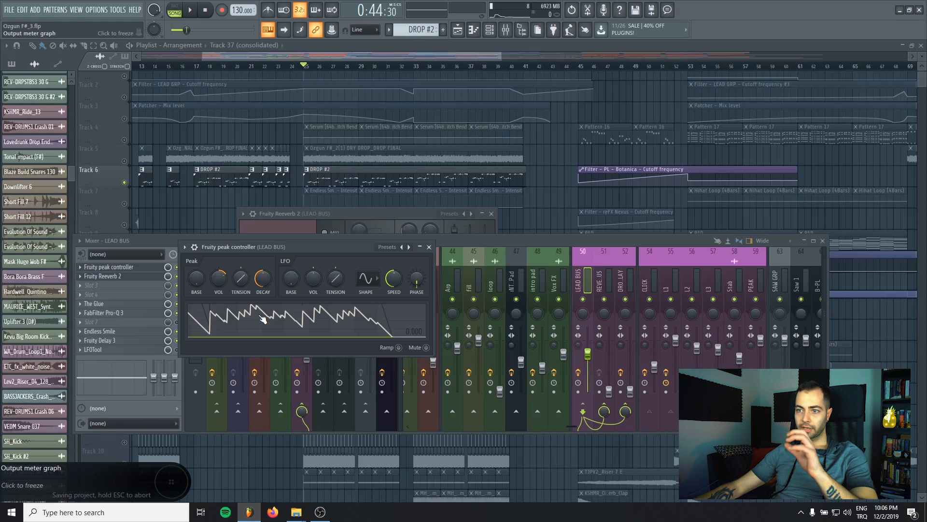
left_click_drag(168, 277, 168, 284)
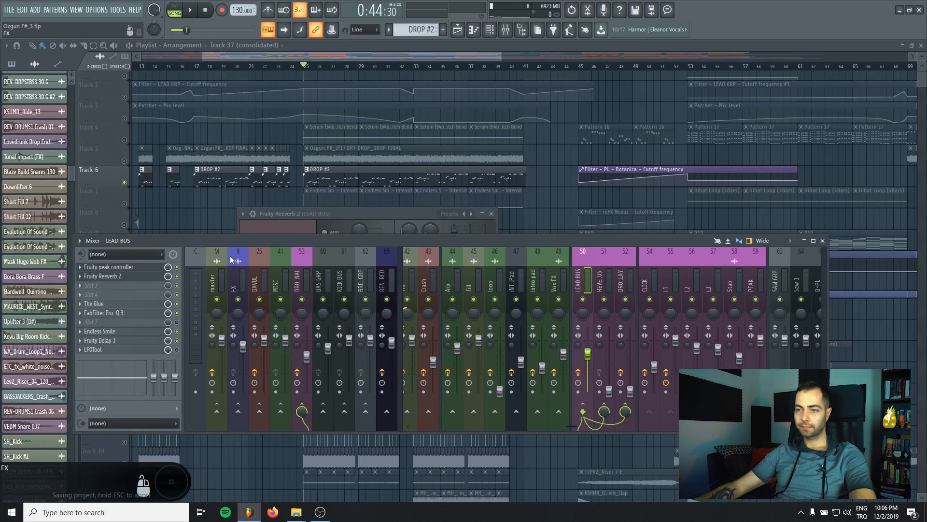
key("space")
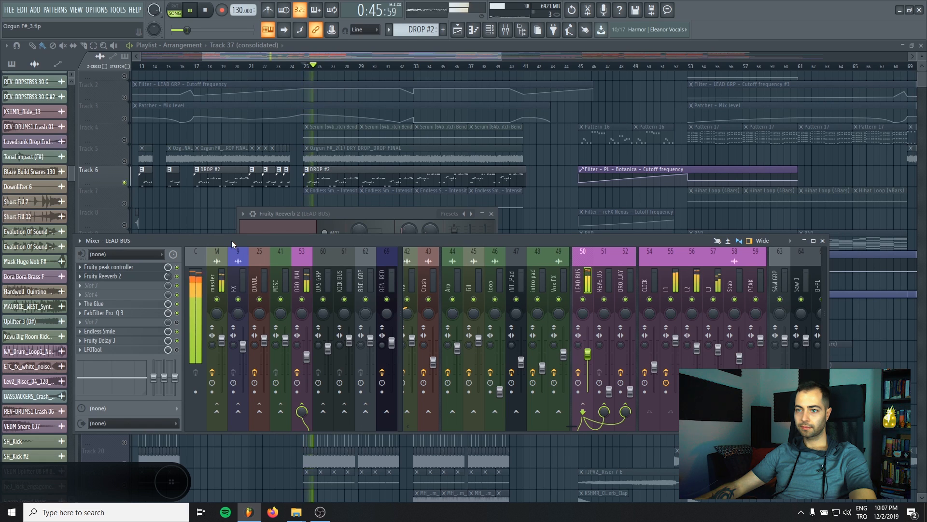
left_click(160, 266)
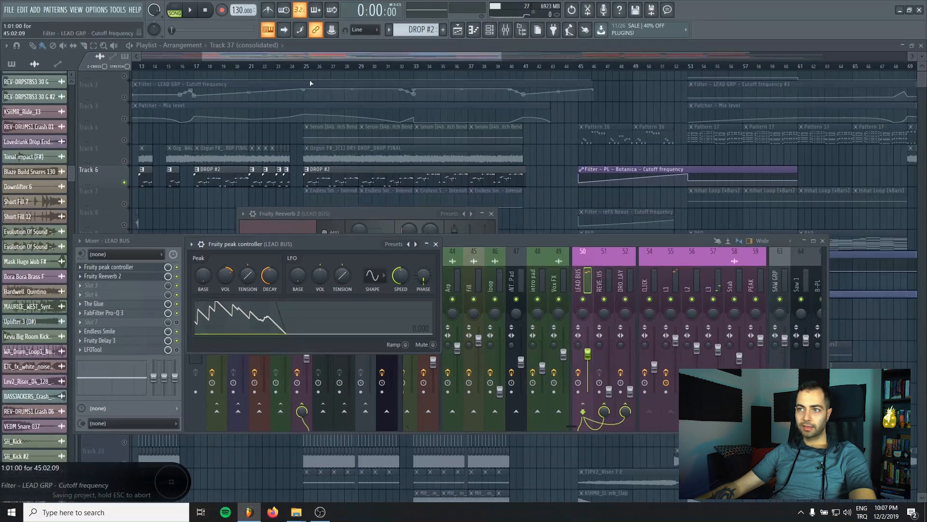
Step: Return the playhead to bar 25 and position the Fruity Reeverb 2 window over the mixer
left_click(305, 66)
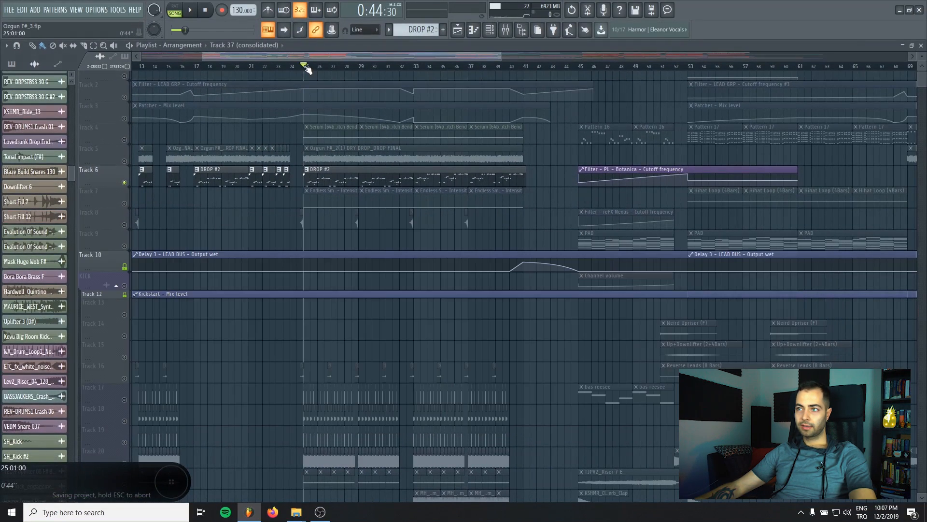
left_click(507, 29)
left_click(108, 267)
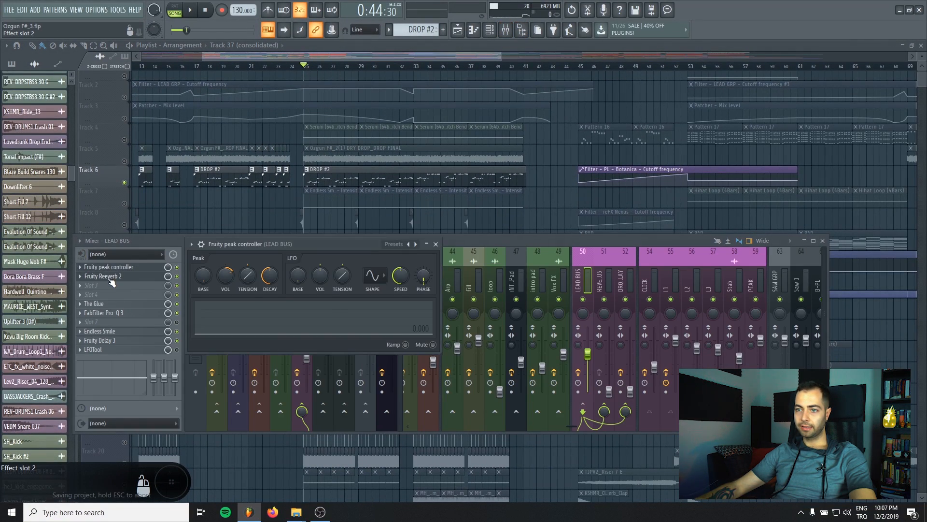
left_click(103, 276)
left_click_drag(291, 208, 244, 251)
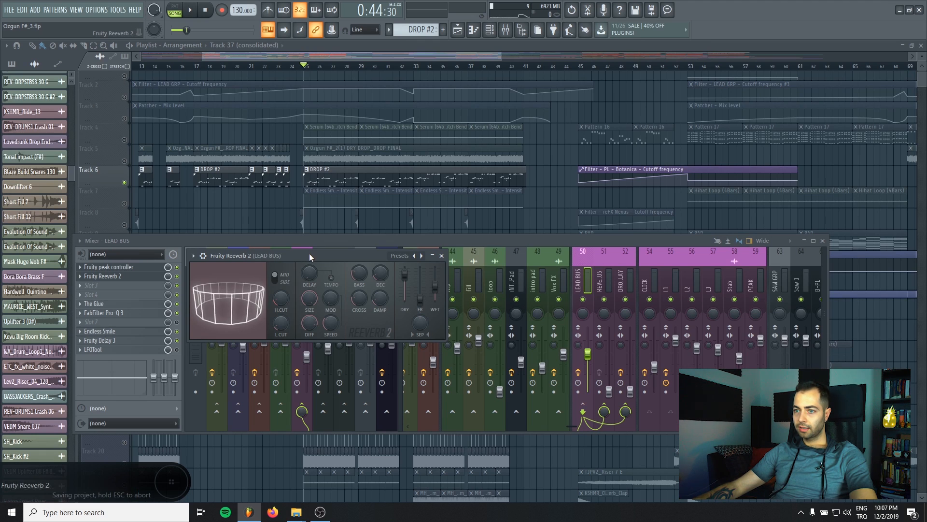
left_click_drag(309, 253, 313, 253)
Step: Review the LEAD BUS peak controller, then bring Fruity Reeverb 2 back into view to check its level sliders
left_click(148, 268)
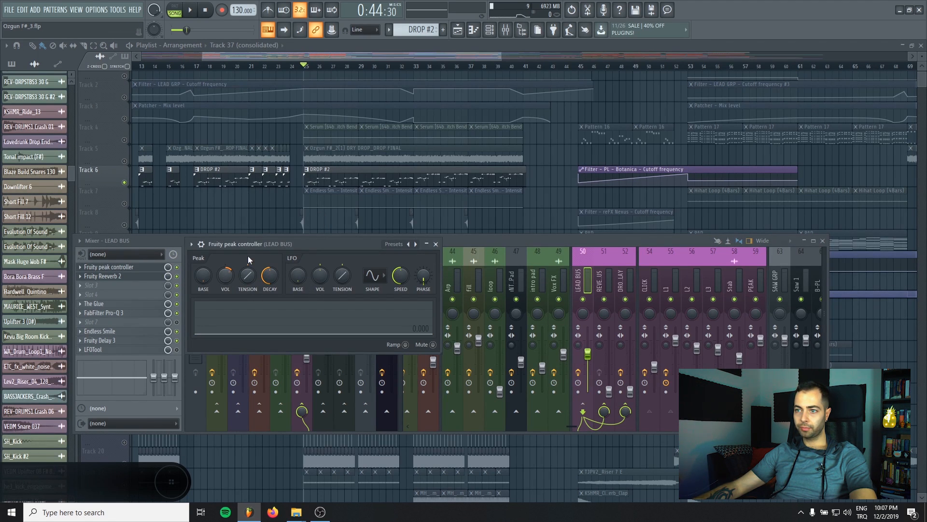
left_click_drag(252, 247, 255, 246)
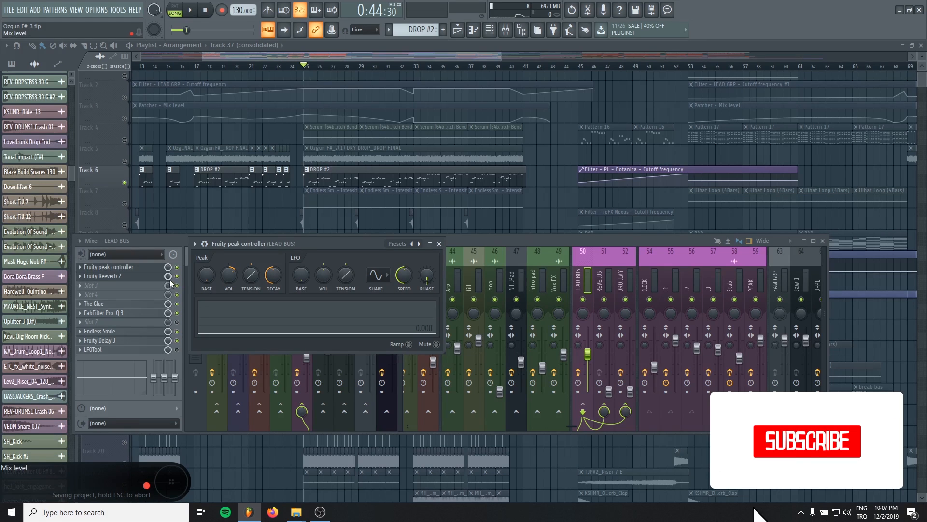
left_click(149, 279)
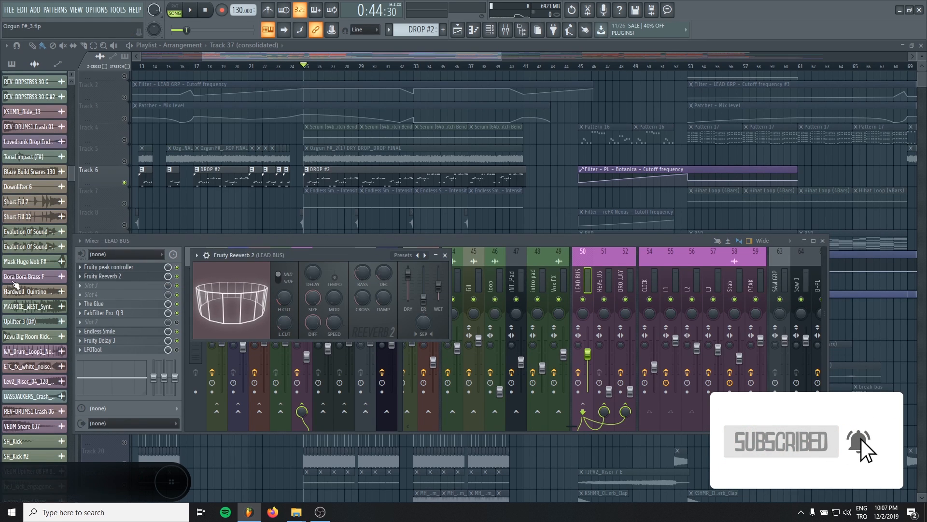
left_click(114, 277)
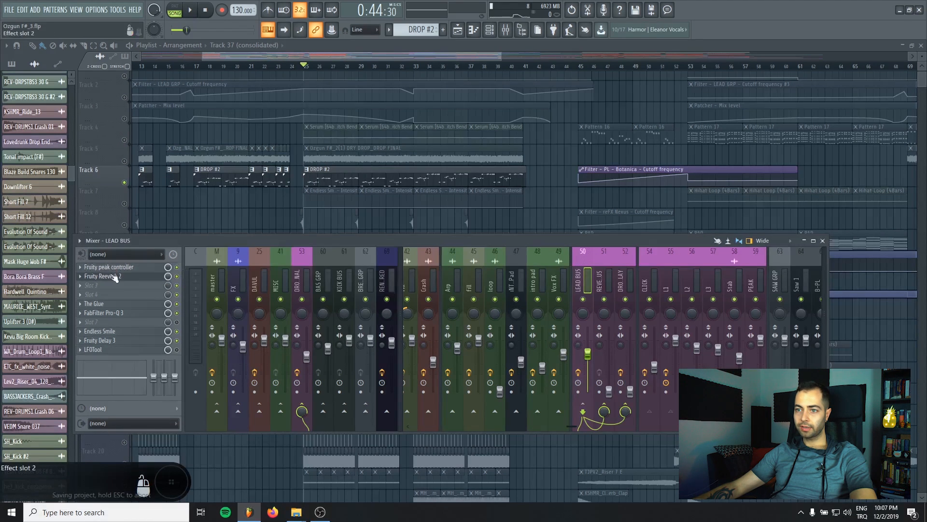
left_click(114, 276)
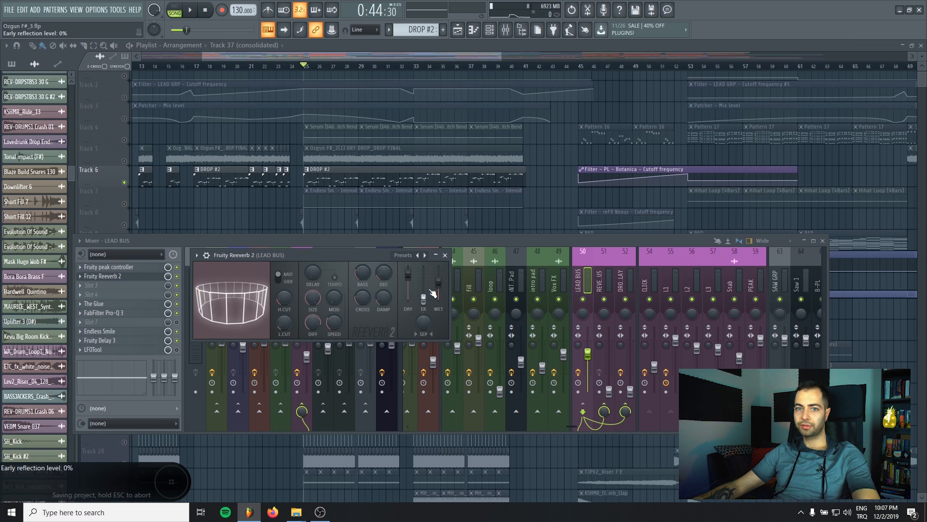
Step: Save the project while playing the soloed drop, watching the peak controller graph beside the LEAD BUS effect slots
key("space")
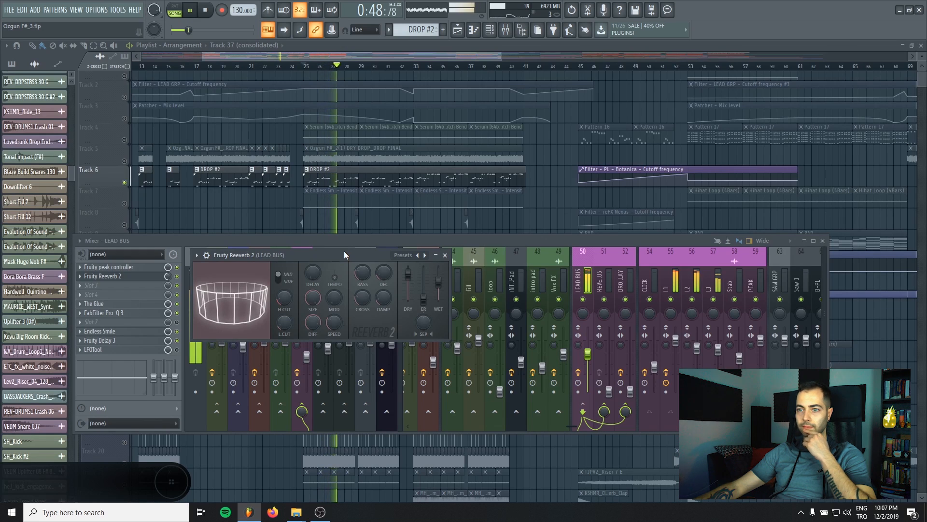
key("ctrl+s")
left_click(155, 268)
left_click_drag(259, 243, 459, 243)
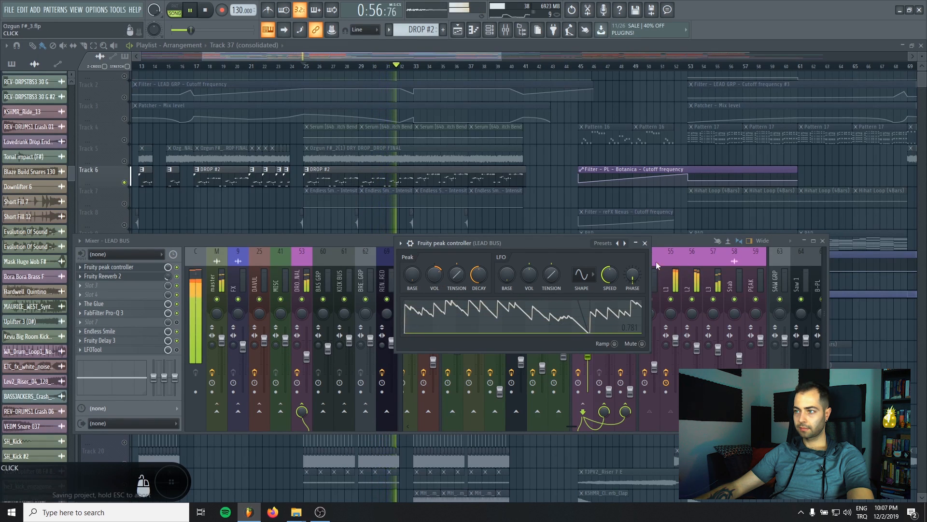
left_click(645, 242)
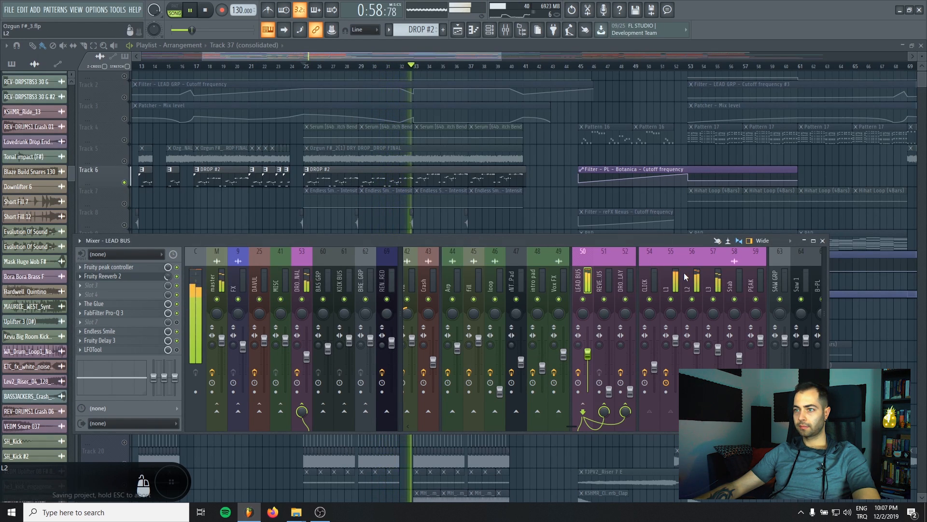
key("space")
left_click(204, 9)
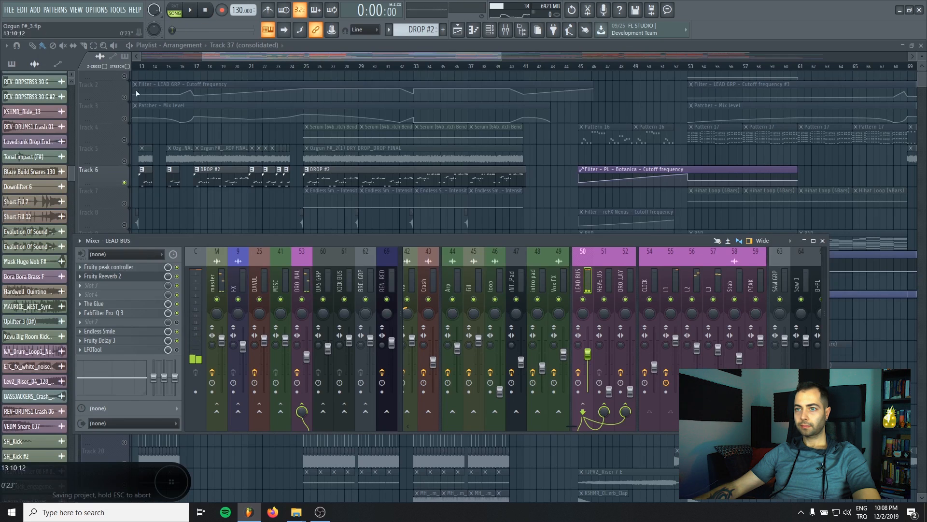
Step: Unsolo Track 6 and play the full mix from bar 24, watching the Fruity Reeverb 2 mix level knob in the mixer
right_click(127, 183)
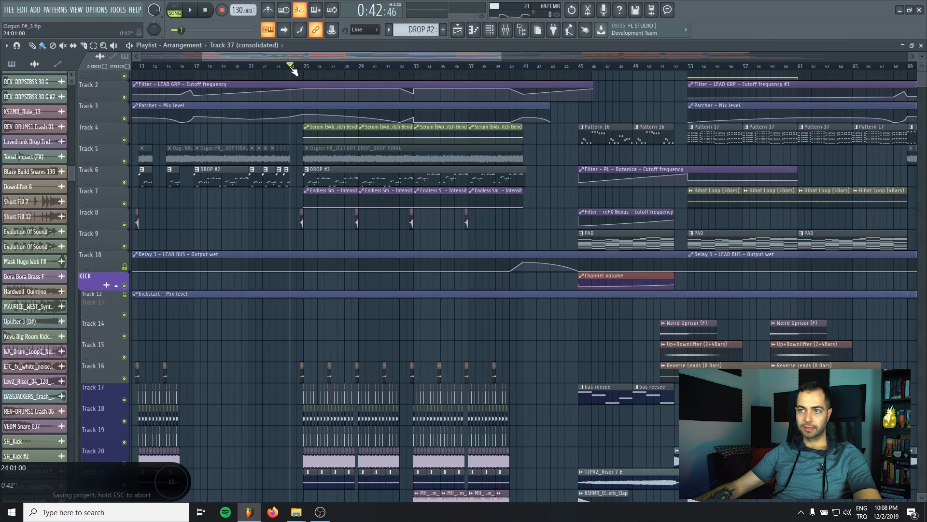
key("space")
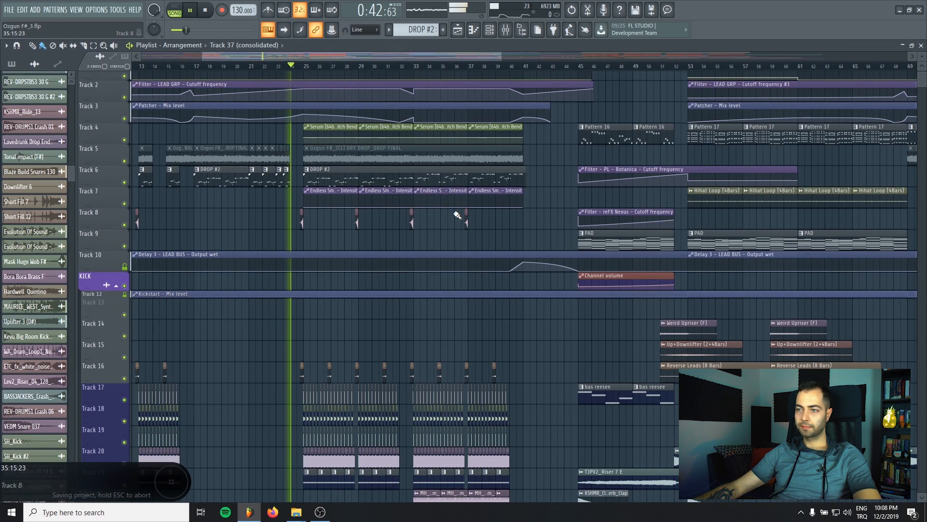
left_click(506, 31)
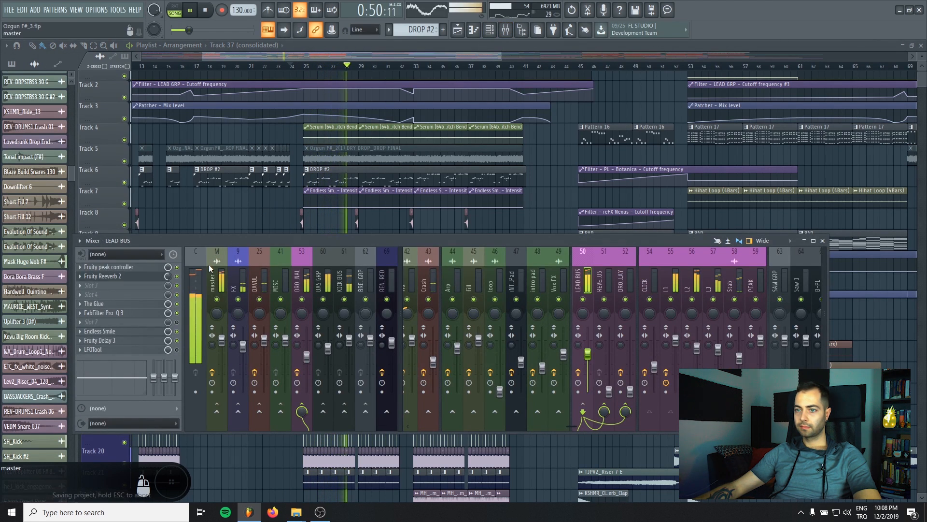
left_click_drag(233, 240, 411, 214)
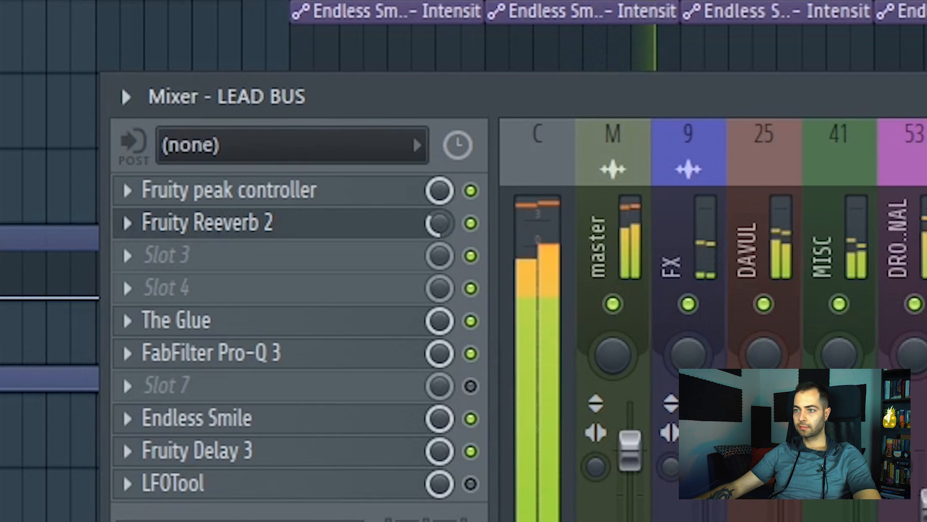
key("space")
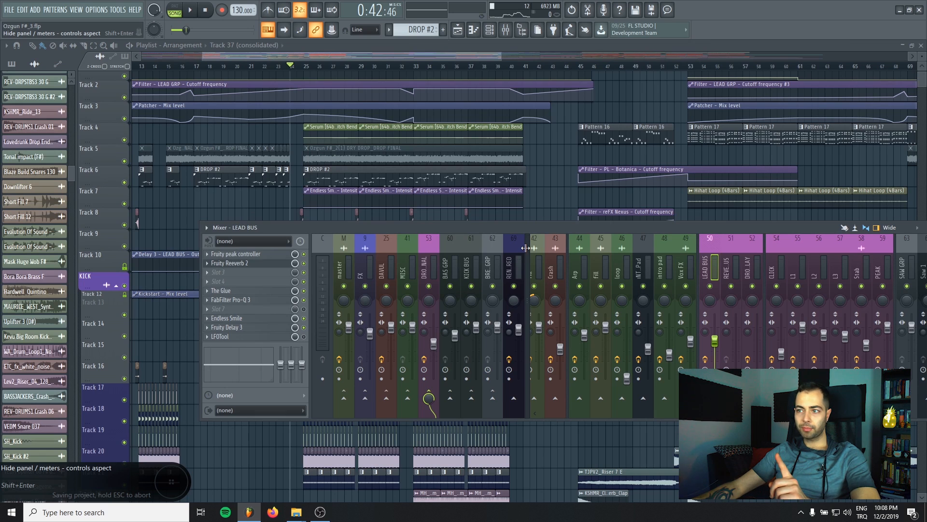
Step: Reopen the mixer with the playhead at bar 25 and select the REVERB BUS track
left_click_drag(522, 234, 447, 248)
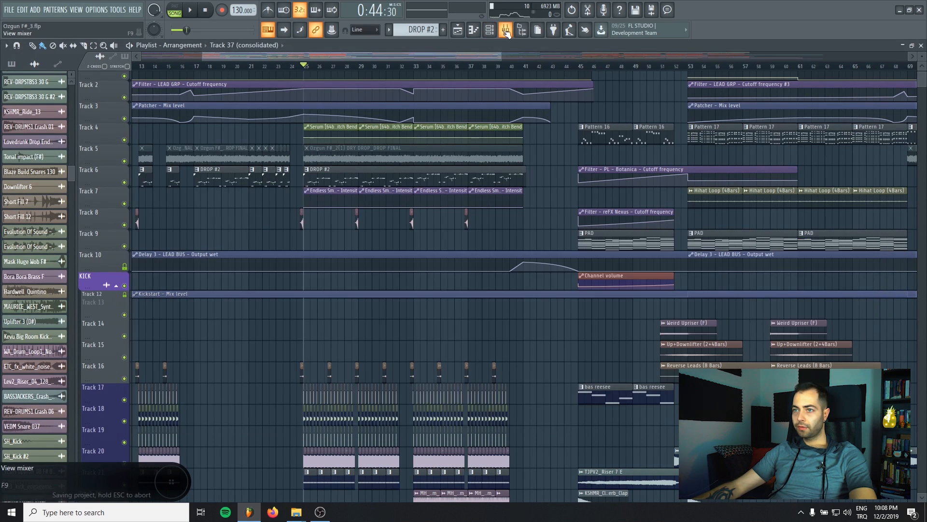
left_click(506, 30)
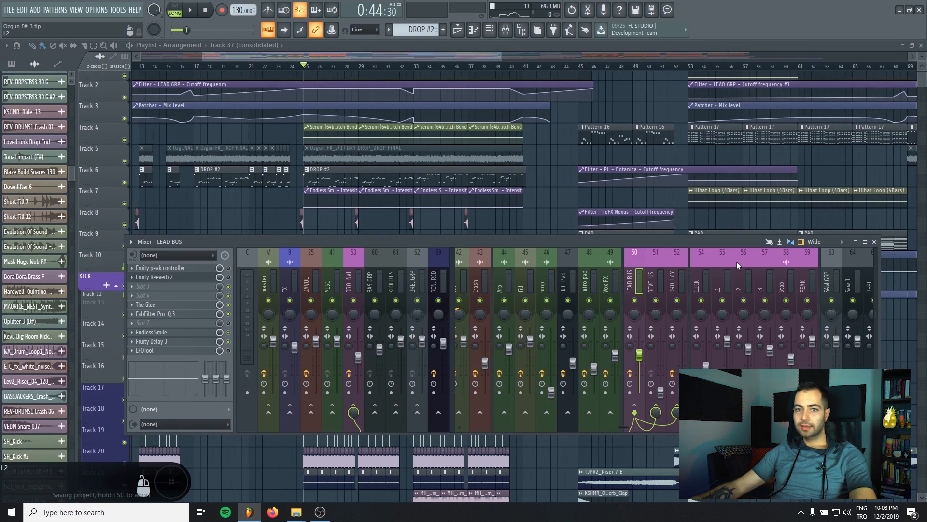
left_click(661, 370)
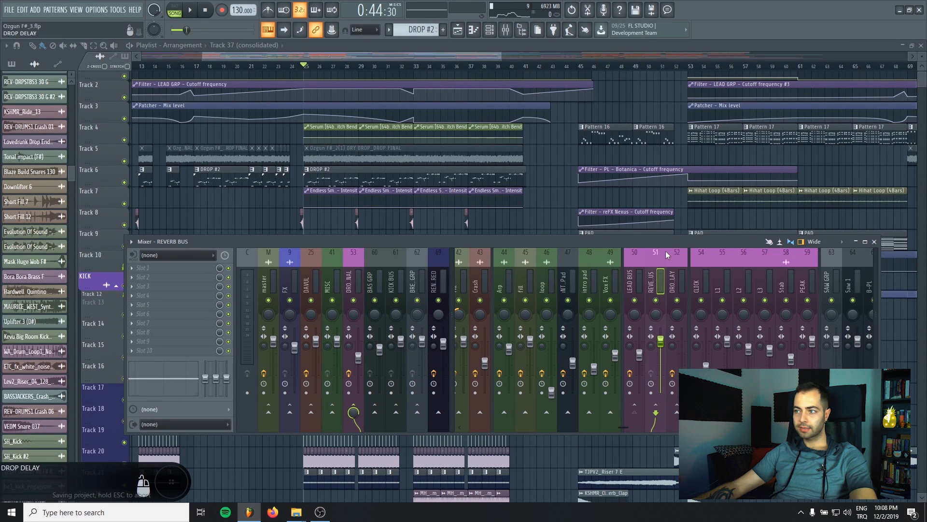
Step: Compare the LEAD BUS and REVERB BUS routing, then load Fruity Reeverb 2 in the first effect slot of REVERB BUS
left_click(634, 276)
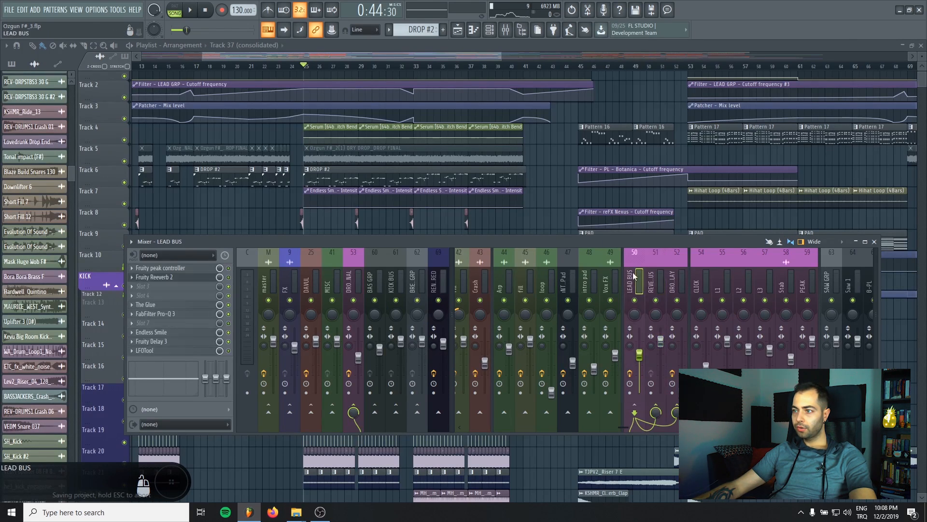
left_click(658, 266)
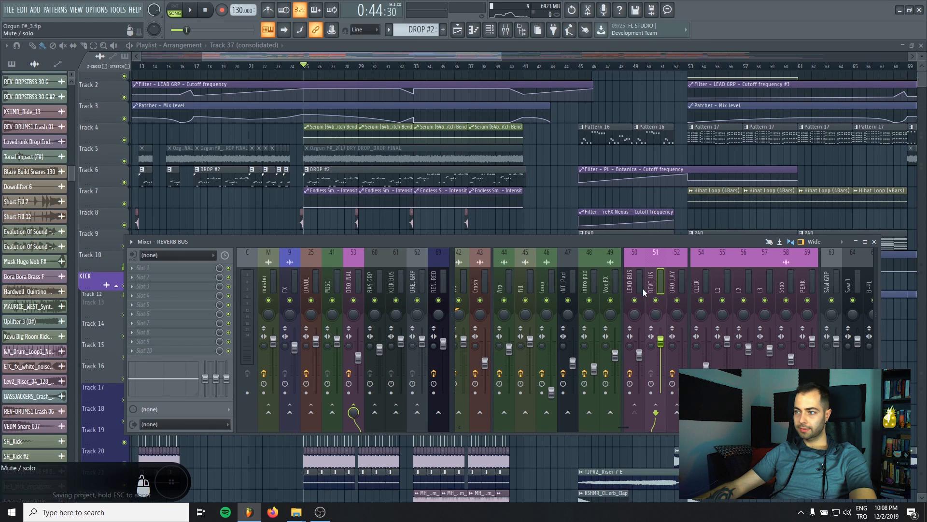
left_click(633, 275)
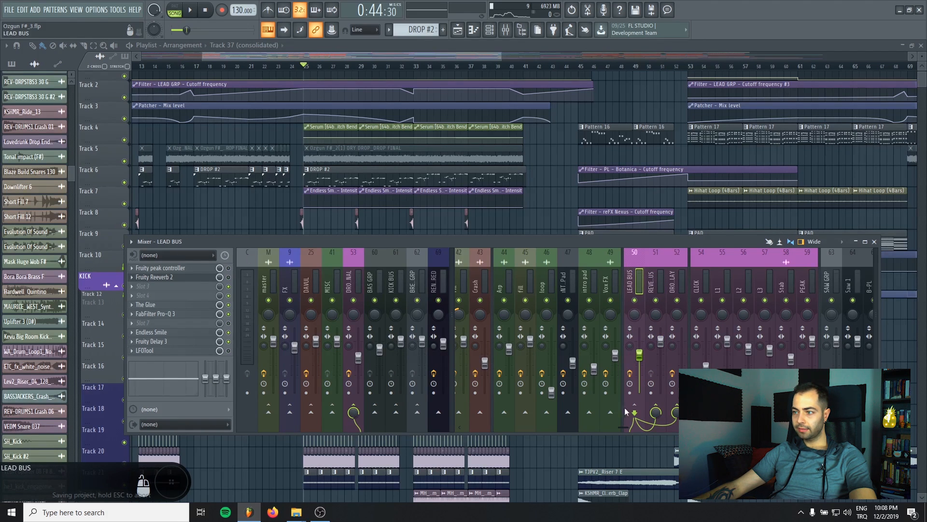
left_click(658, 281)
left_click(207, 269)
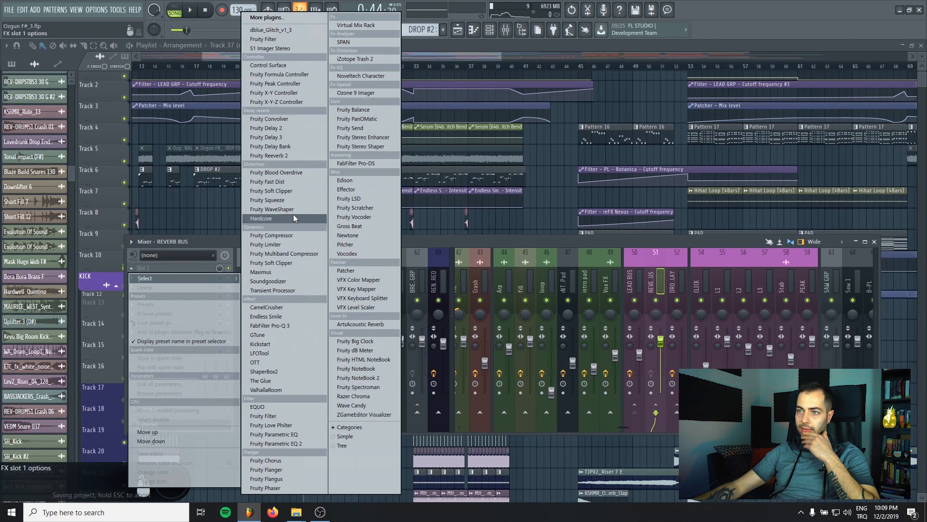
left_click(291, 157)
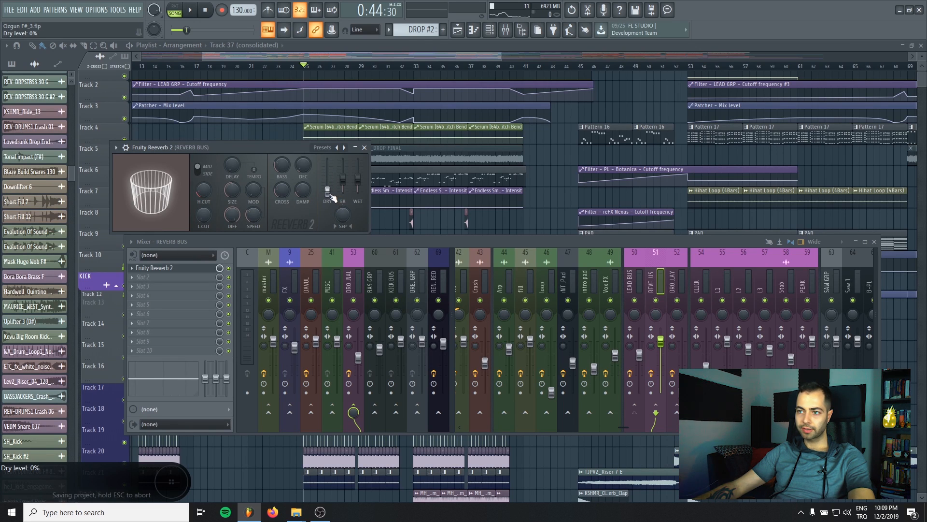
Step: Set the REVERB BUS reverb to 0% dry and 100% wet with early reflections down, enlarge its room size, and close it
left_click_drag(343, 179, 358, 167)
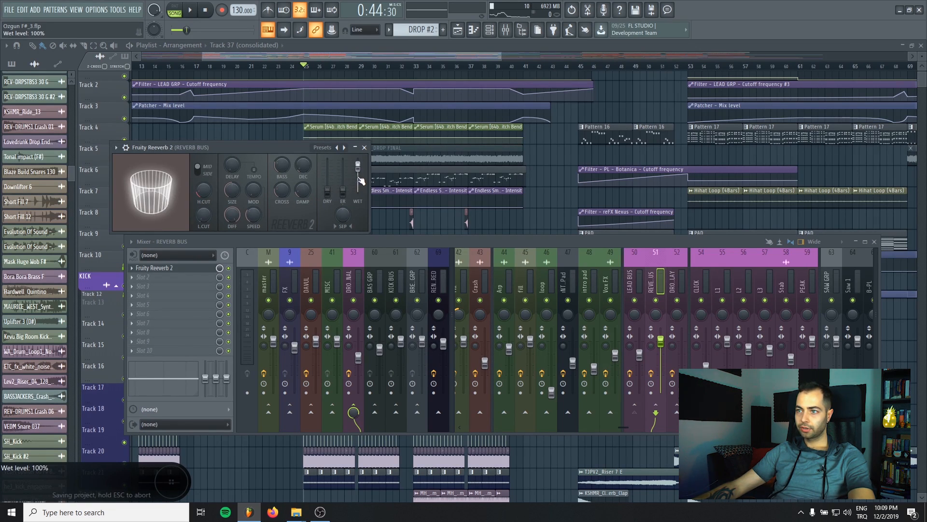
left_click_drag(232, 190, 233, 159)
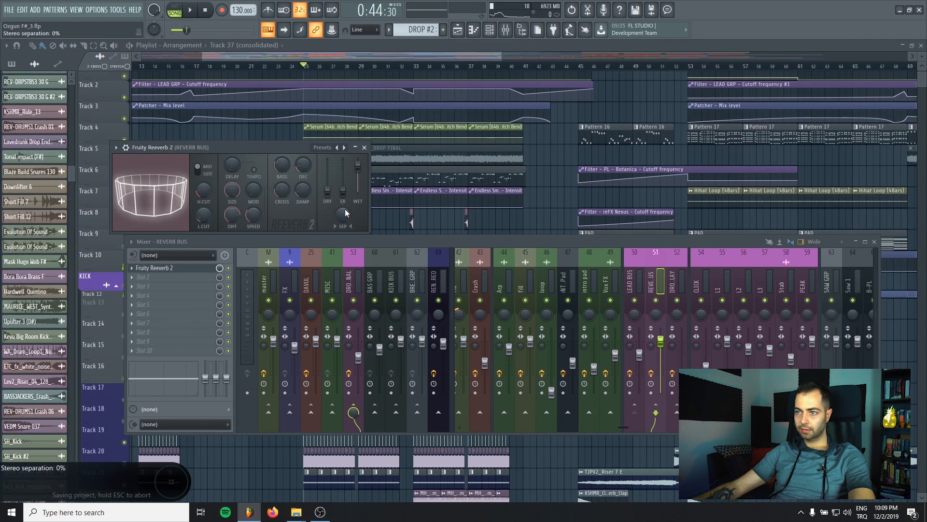
left_click_drag(168, 150, 176, 157)
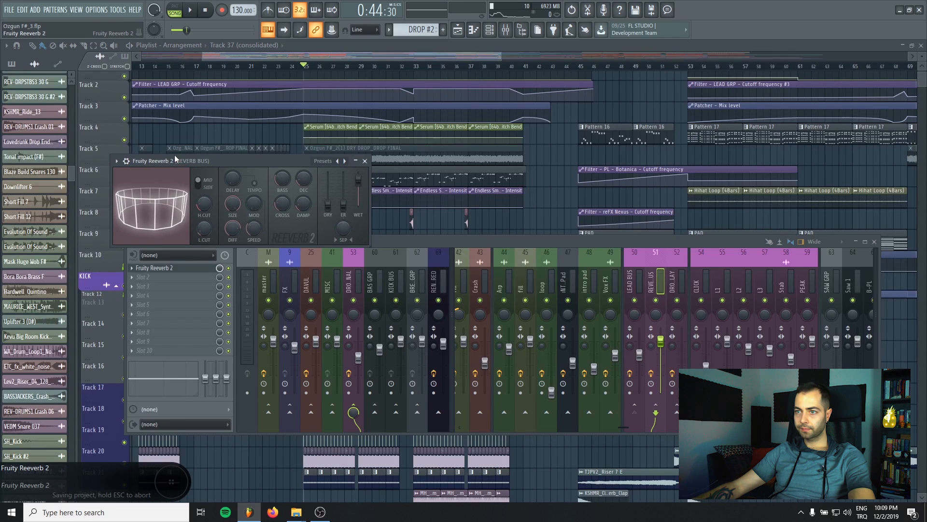
left_click(365, 161)
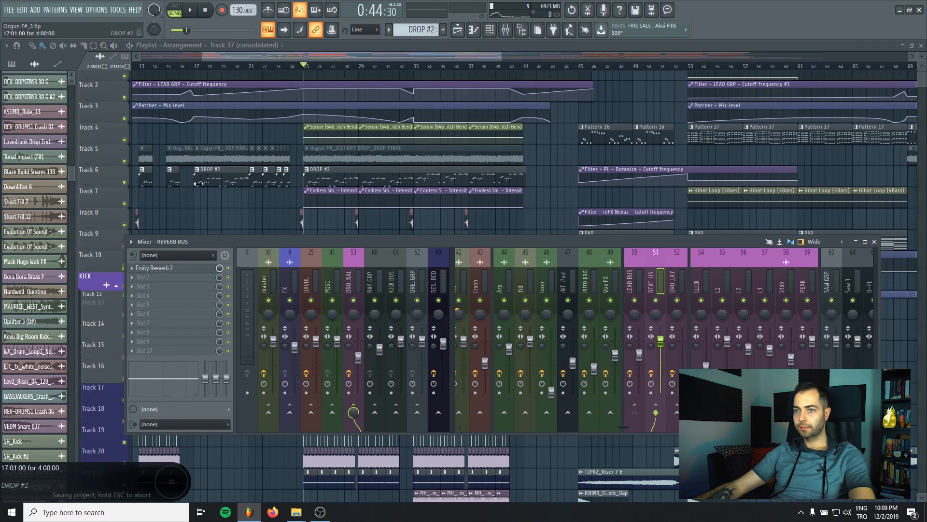
Step: Solo Track 6, play the drop, lower the REVERB BUS fader to 84% (-3.9 dB), and stop playback
right_click(125, 183)
key("space")
left_click(506, 30)
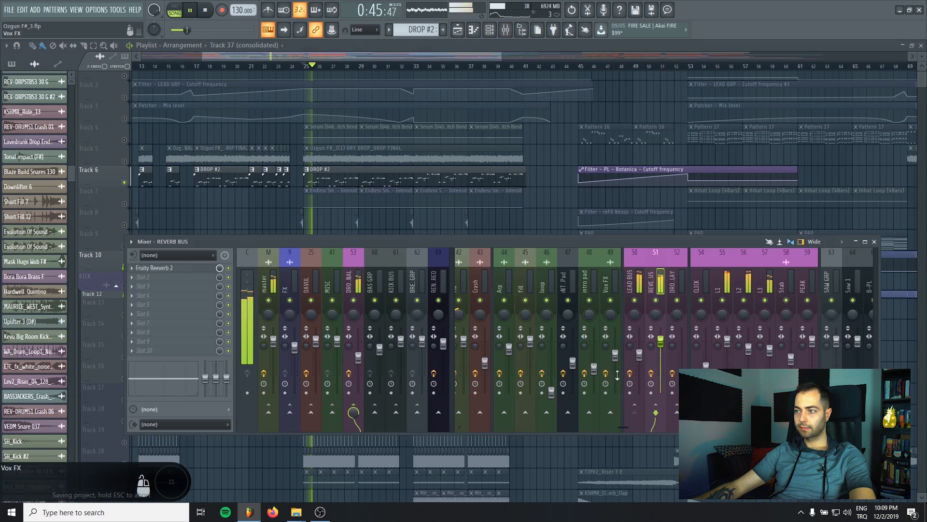
left_click_drag(661, 344, 662, 353)
key("space")
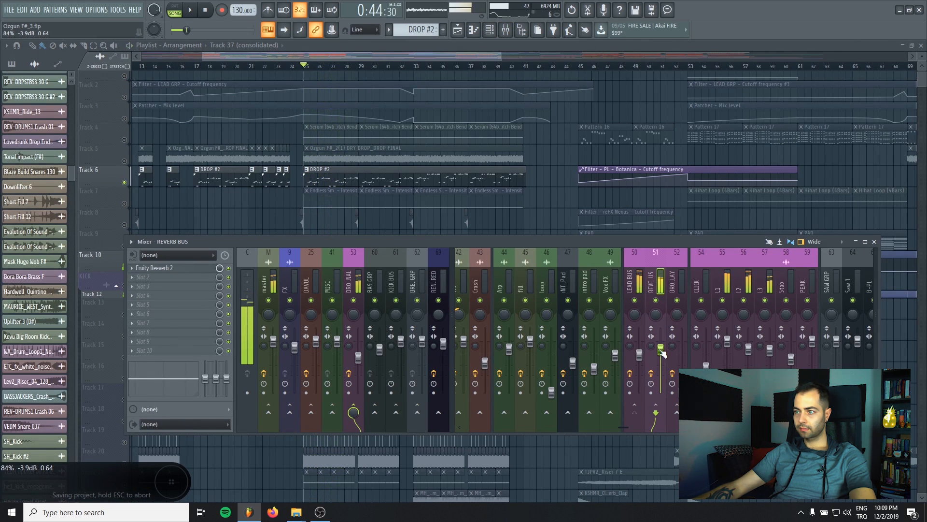
left_click(205, 13)
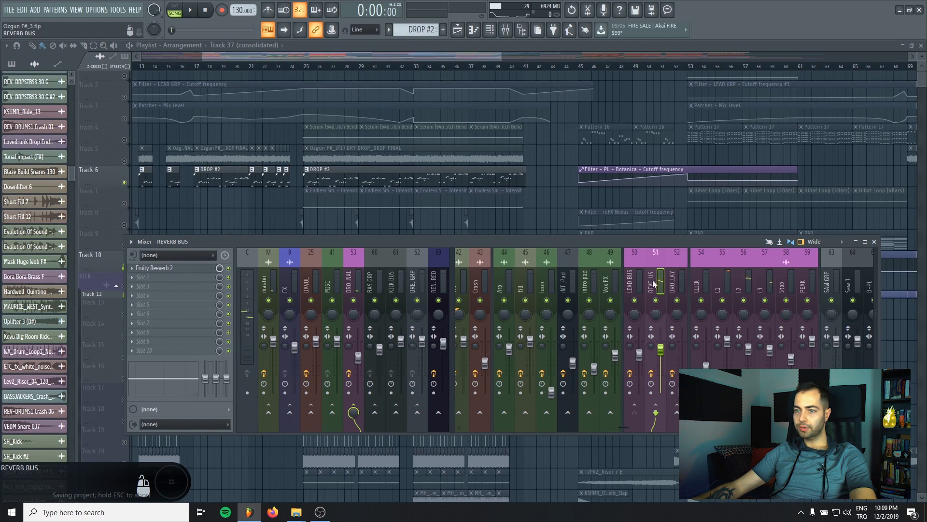
Step: Check the LEAD BUS effect chain, then load Fruity Limiter in the second slot of REVERB BUS and switch it to compressor mode
left_click(626, 279)
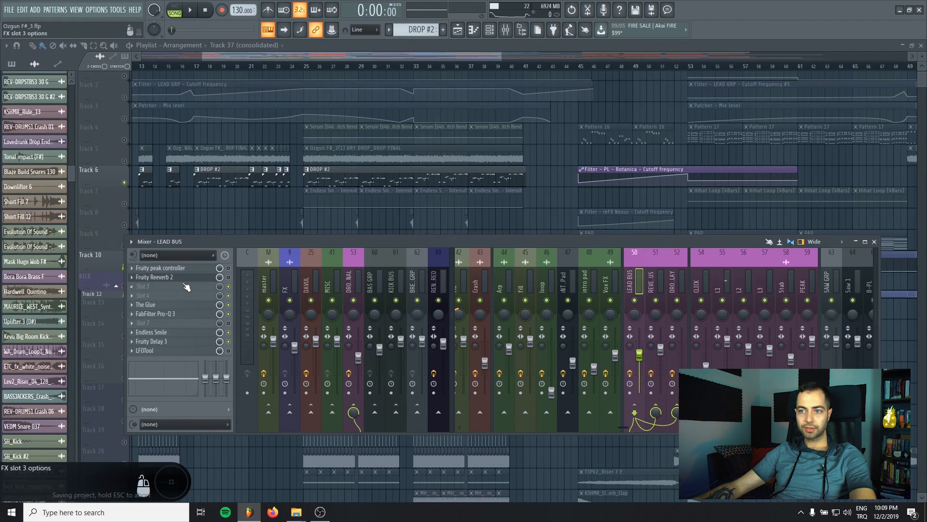
left_click(662, 282)
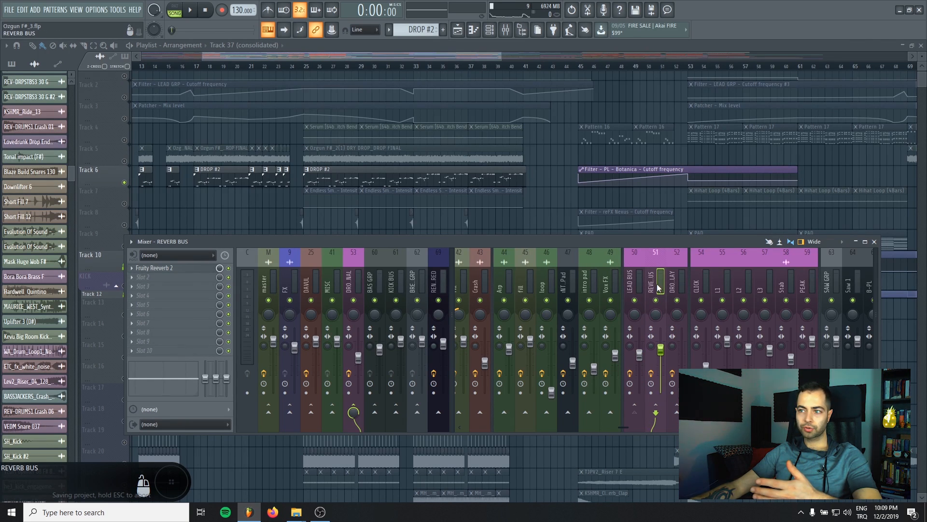
left_click_drag(660, 349, 660, 391)
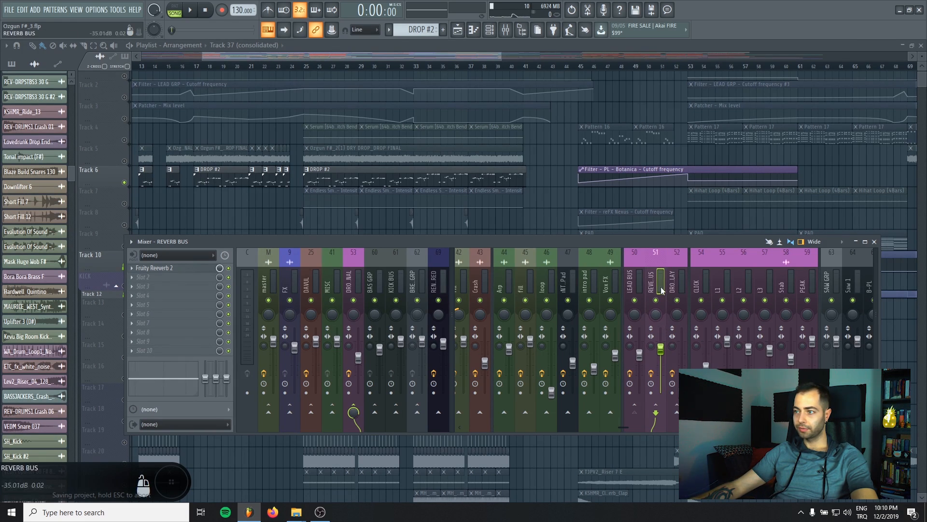
left_click(140, 277)
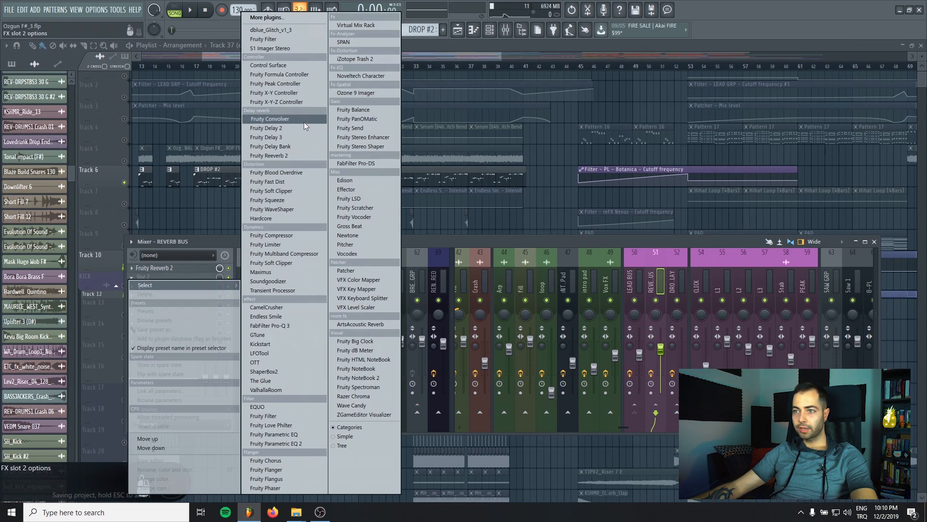
left_click(289, 246)
left_click_drag(153, 104, 246, 103)
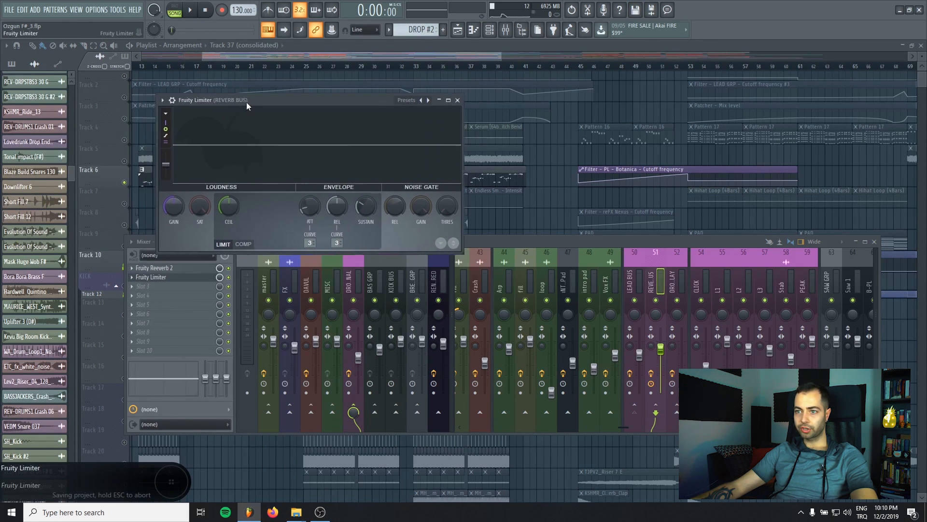
left_click(253, 248)
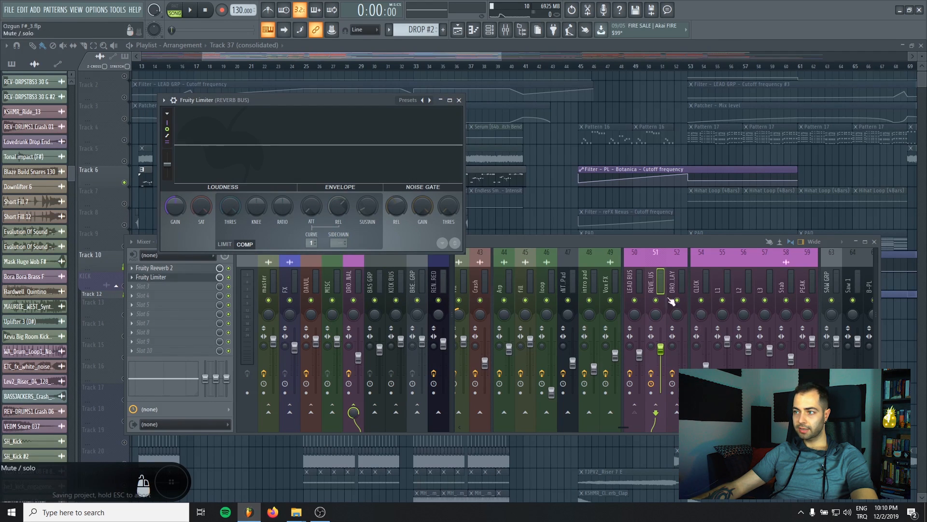
Step: Check the routing from LEAD BUS to REVERB BUS, then set LEAD BUS as the Fruity Limiter's sidechain source
left_click(633, 271)
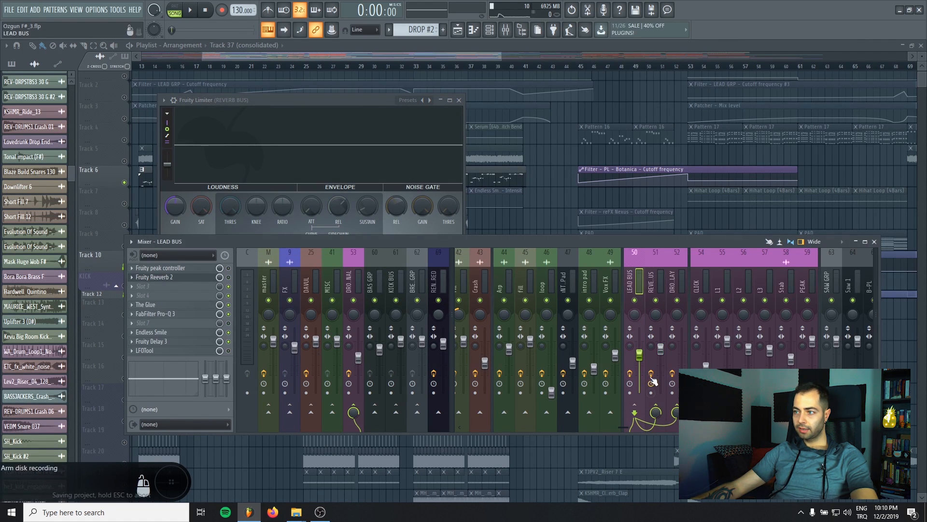
left_click(648, 276)
left_click(332, 100)
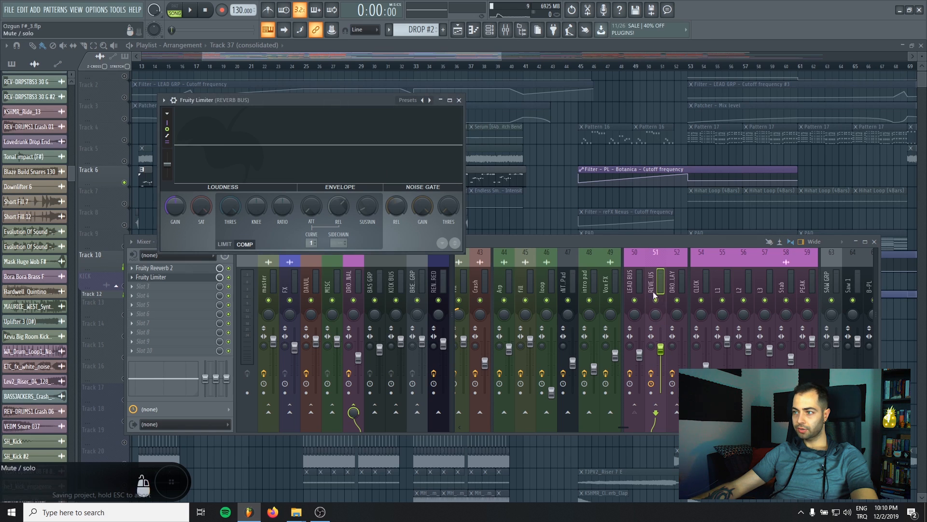
left_click(634, 289)
left_click(657, 284)
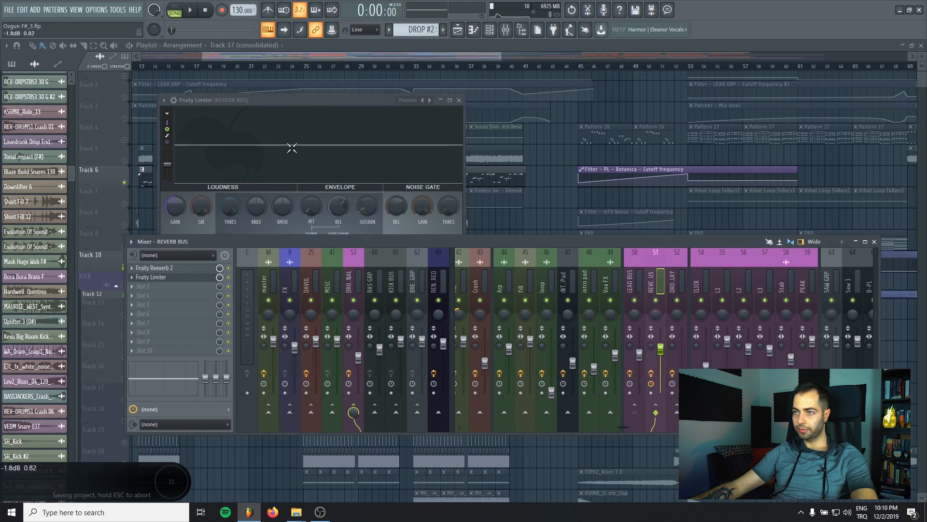
left_click(300, 107)
left_click(340, 243)
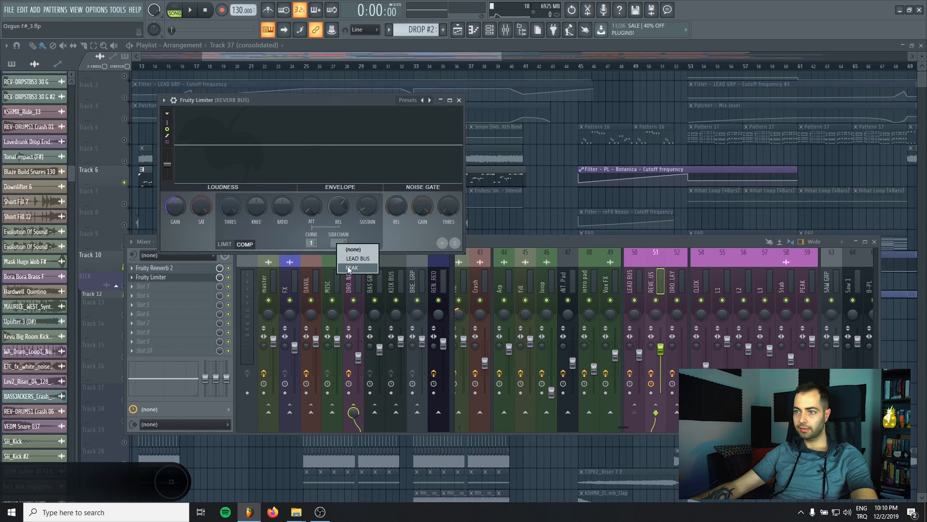
left_click(364, 259)
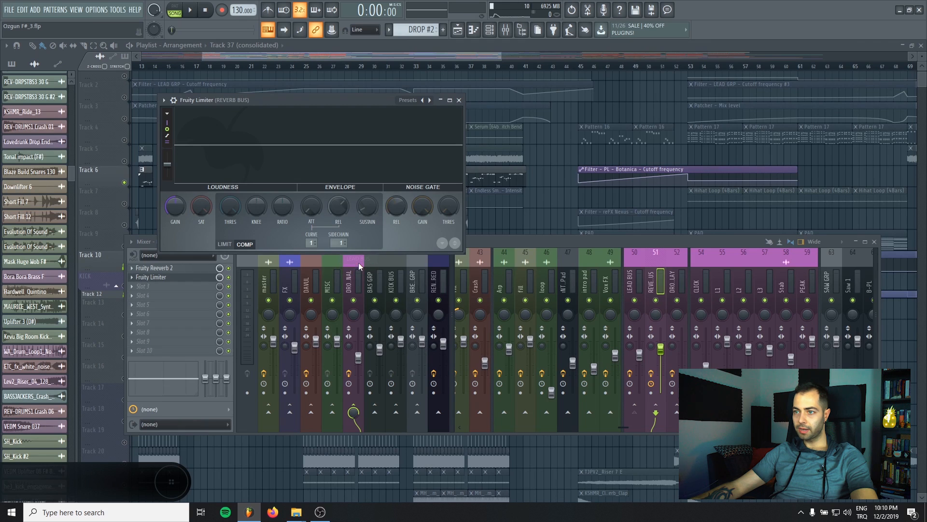
Step: Lower the REVERB BUS compressor threshold, raise its ratio to about 2.1:1, and shorten its release
left_click_drag(262, 101, 264, 128)
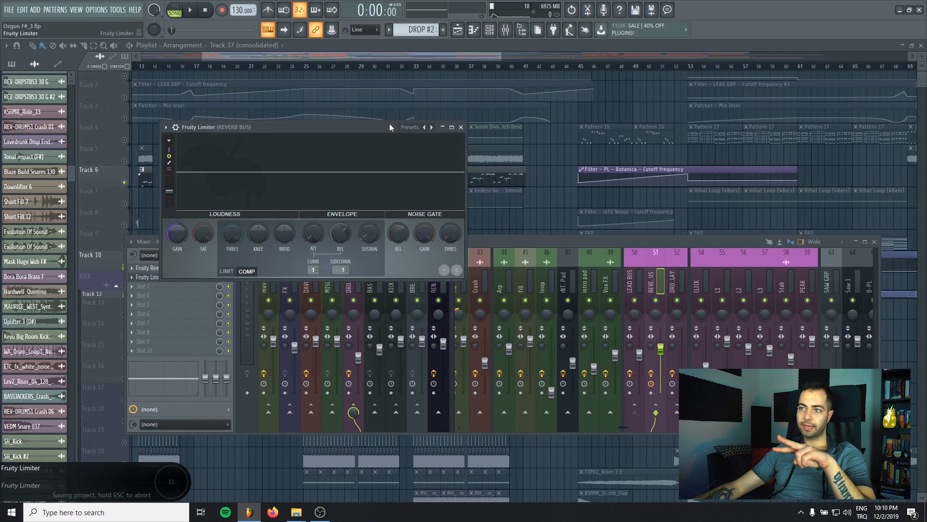
left_click_drag(382, 128, 447, 125)
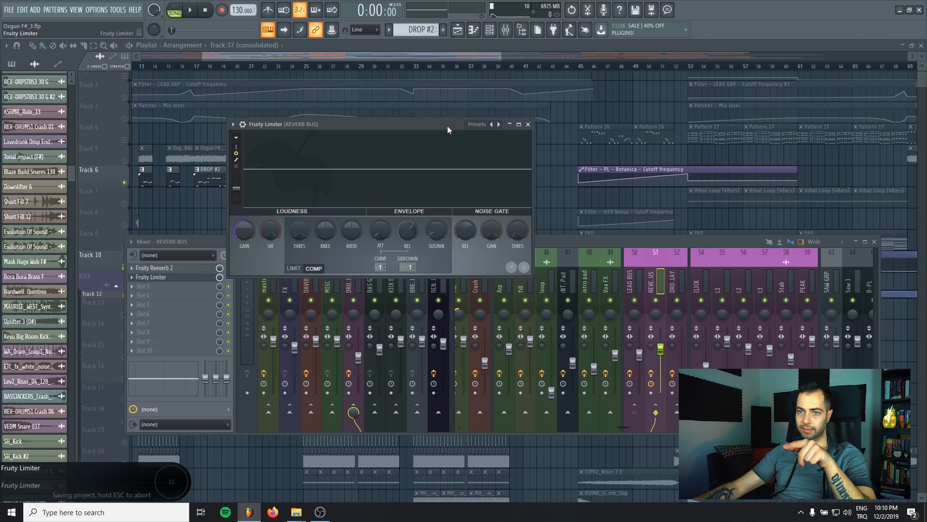
left_click_drag(448, 126, 463, 122)
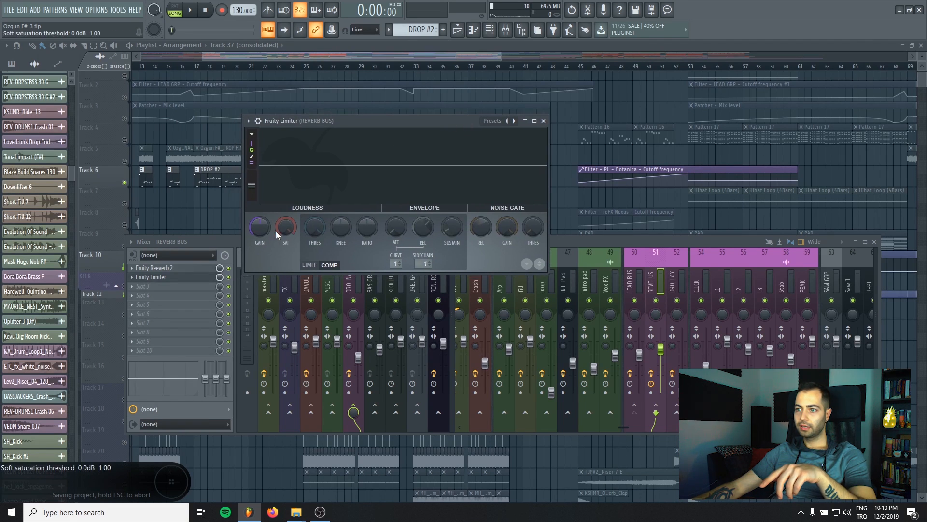
left_click_drag(315, 225, 314, 246)
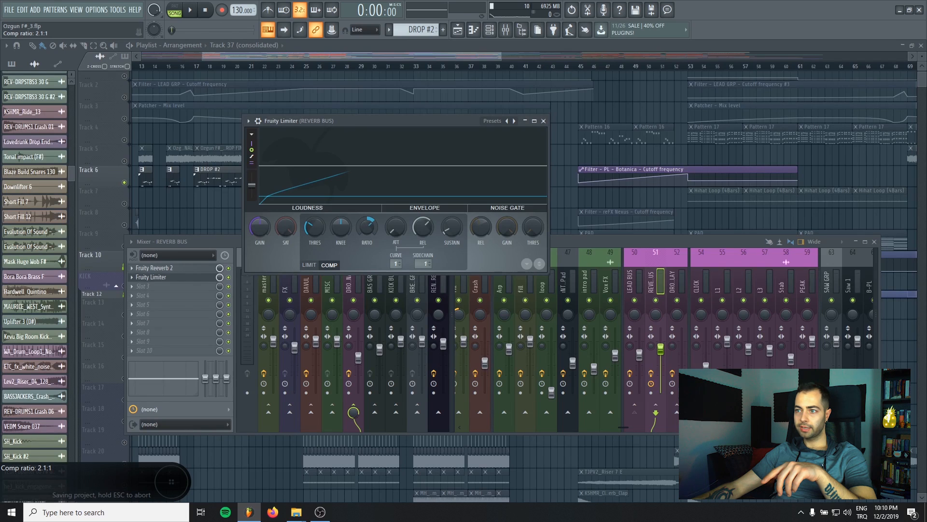
left_click_drag(425, 228, 424, 230)
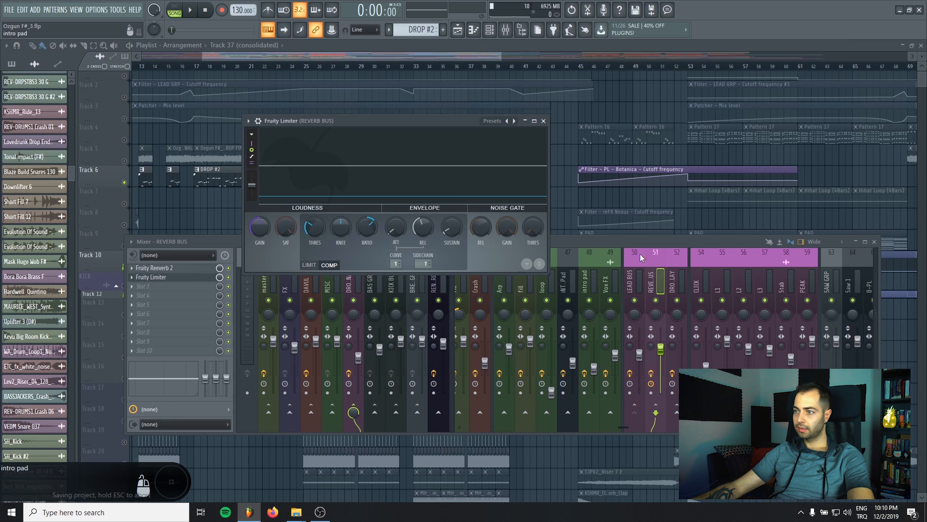
Step: Play the soloed drop with Fruity Limiter in view, lower its compressor threshold to about -25.6 dB, and stop playback
left_click_drag(336, 123, 331, 87)
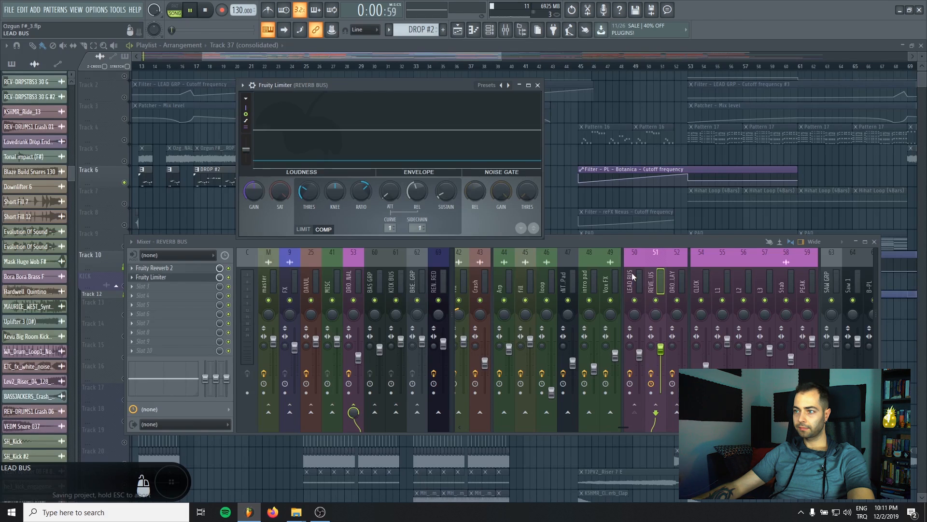
left_click_drag(622, 242, 622, 260)
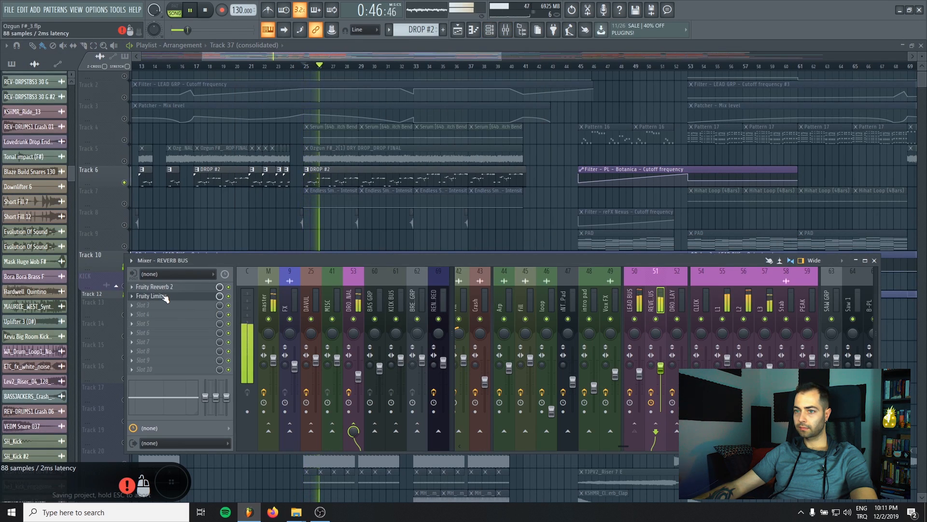
left_click(208, 296)
left_click_drag(552, 134, 328, 135)
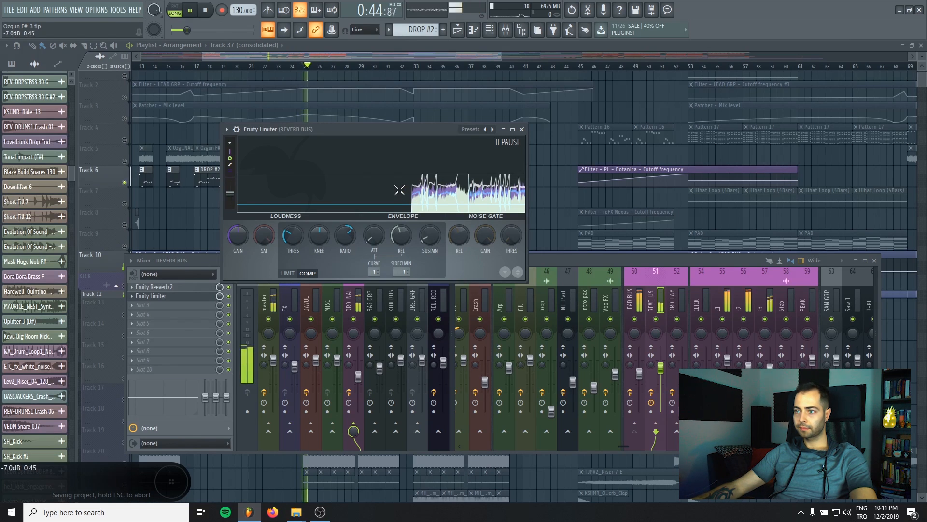
left_click_drag(292, 236, 292, 251)
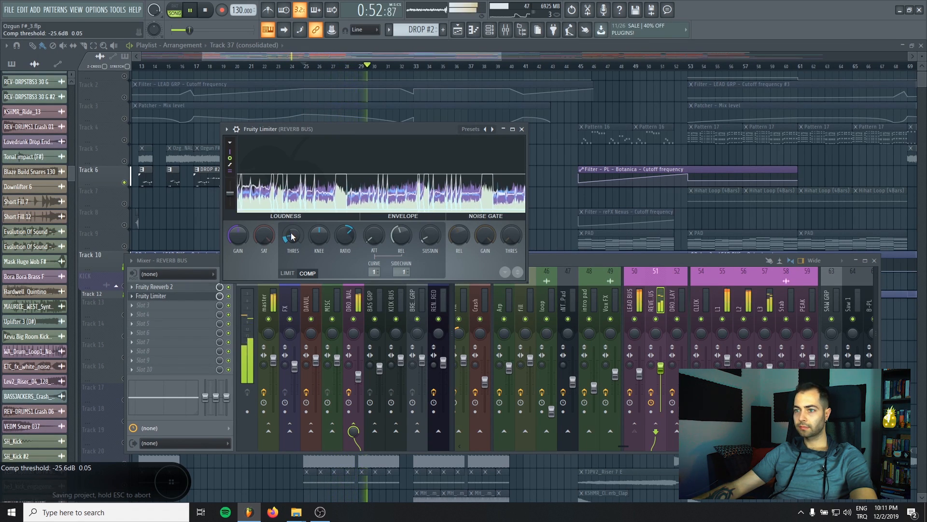
key("space")
key("space")
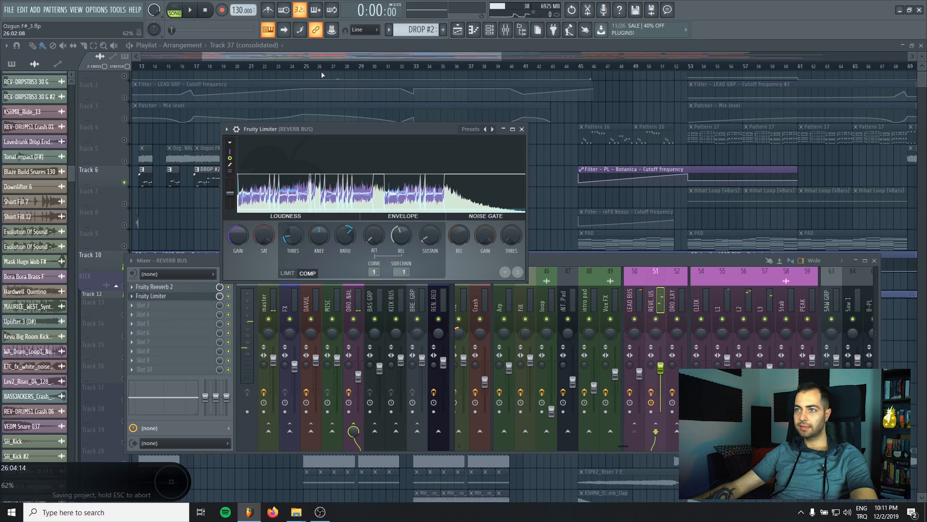
Step: Play the full mix from just before the drop with Track 6 unsoloed, watching the REVERB BUS level in the mixer
left_click(323, 76)
key("space")
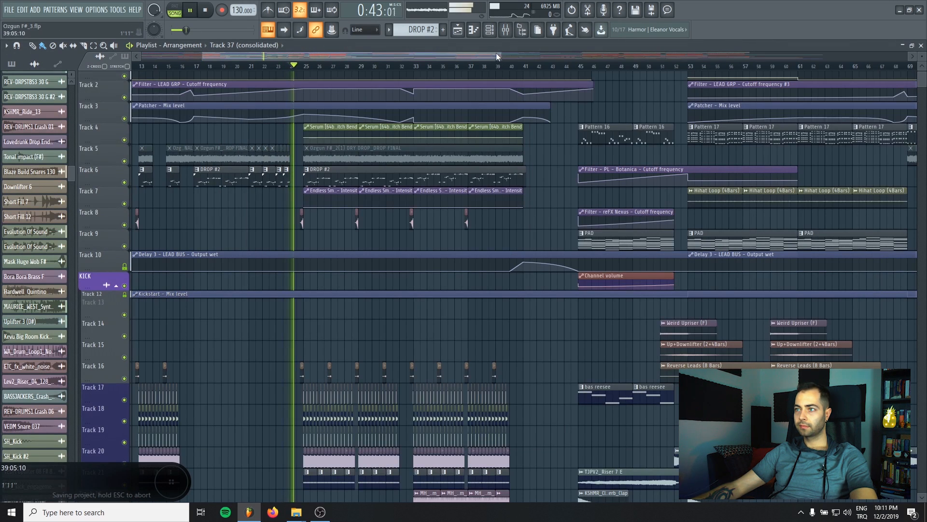
key("F9")
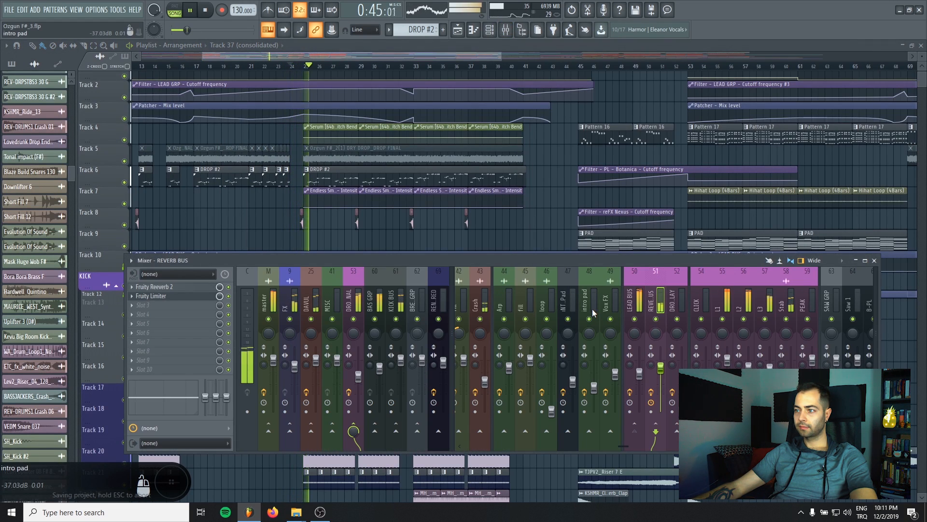
Step: Set the REVERB BUS fader to about -2.6 dB and stop playback
left_click_drag(667, 378, 667, 372)
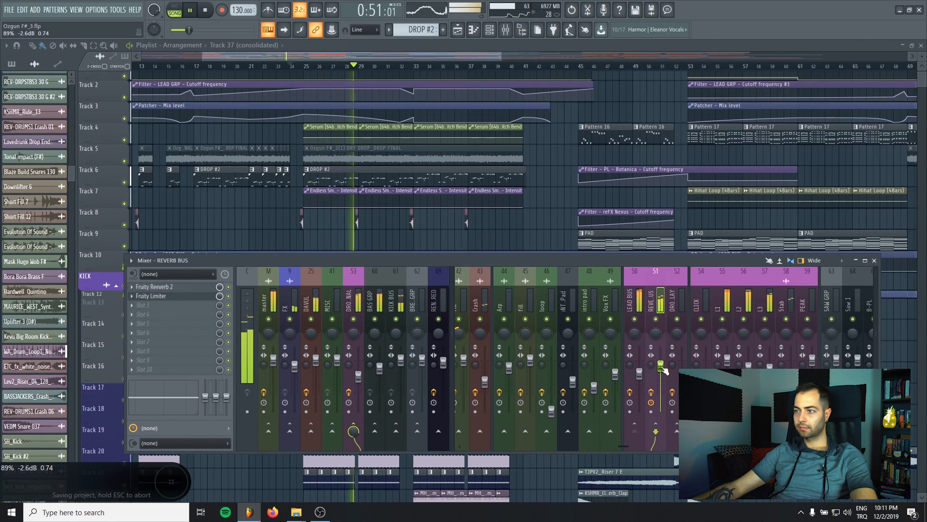
key("space")
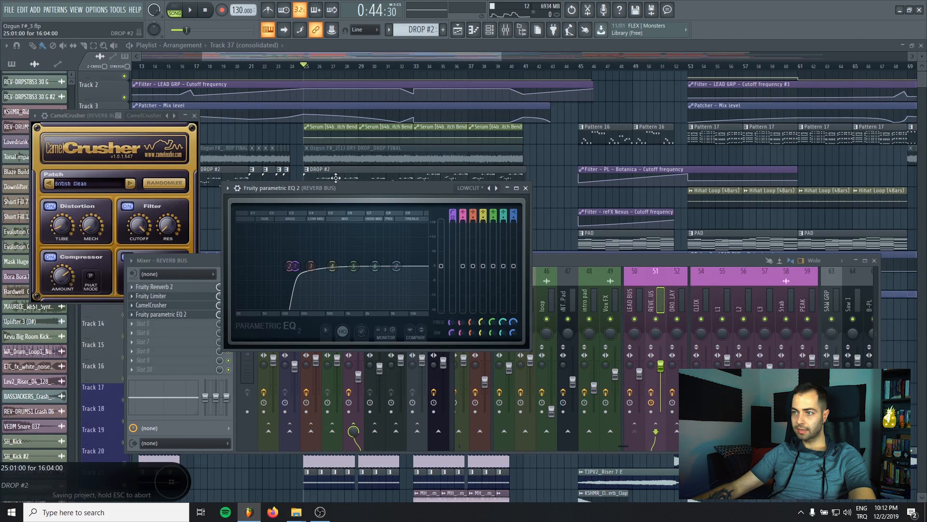
Step: Play the drop and, in the REVERB BUS Parametric EQ 2, cut band 6 by about 4.3 dB at 727 Hz and slightly boost band 7
key("space")
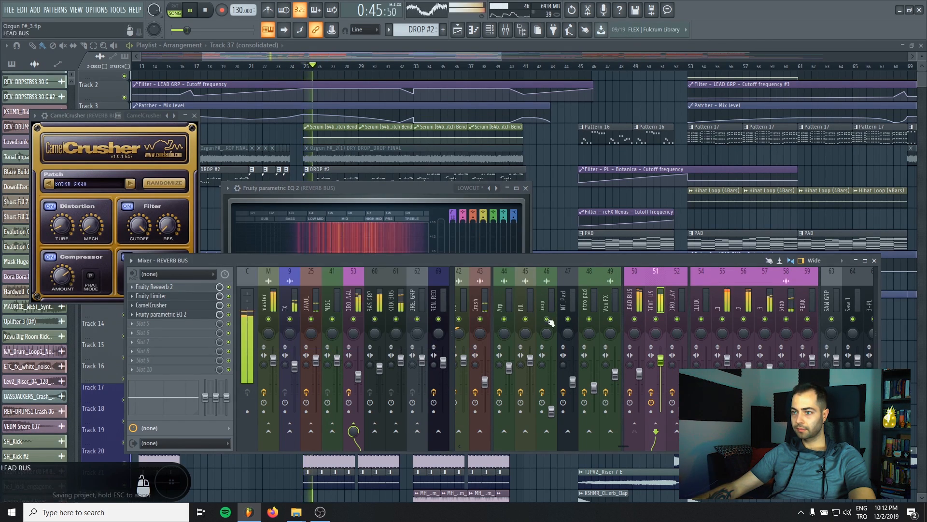
left_click_drag(398, 189, 423, 155)
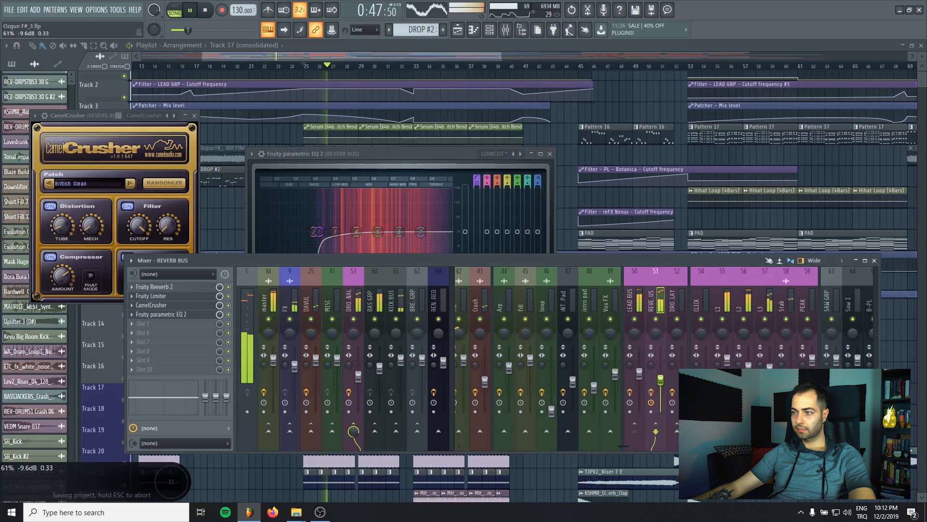
left_click(404, 155)
left_click_drag(538, 232, 528, 227)
left_click_drag(399, 226, 360, 242)
scroll(416, 194, "up", 3)
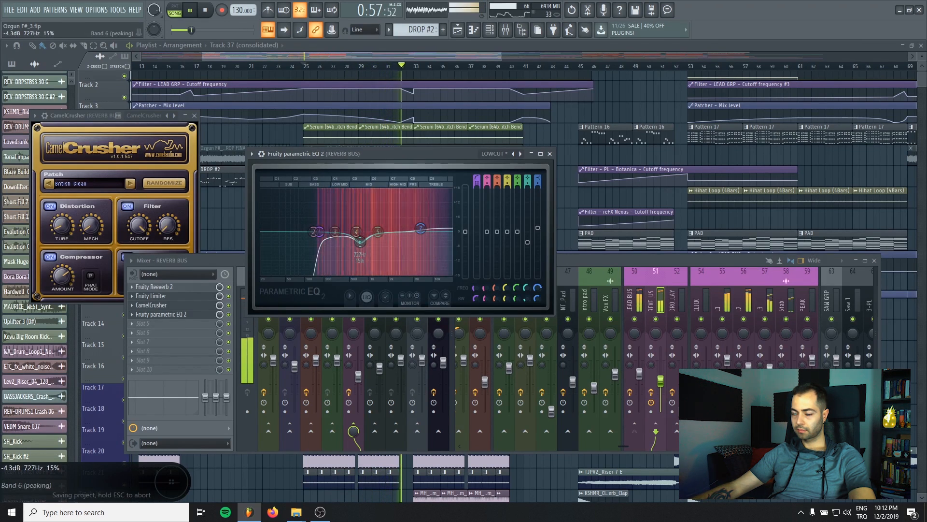
left_click(550, 153)
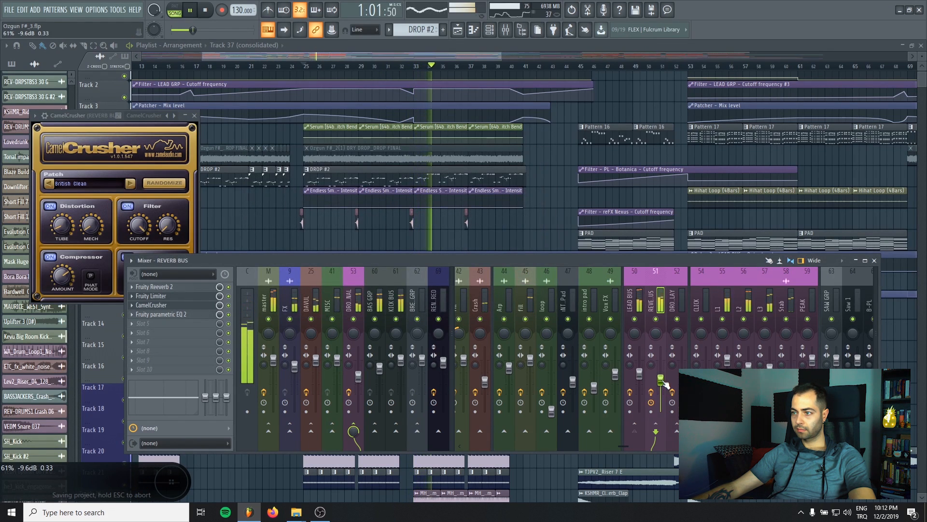
Step: Stop playback, then open Fruity Limiter on REVERB BUS and adjust its compressor threshold and knee
scroll(665, 384, "down", 1)
key("space")
left_click(506, 30)
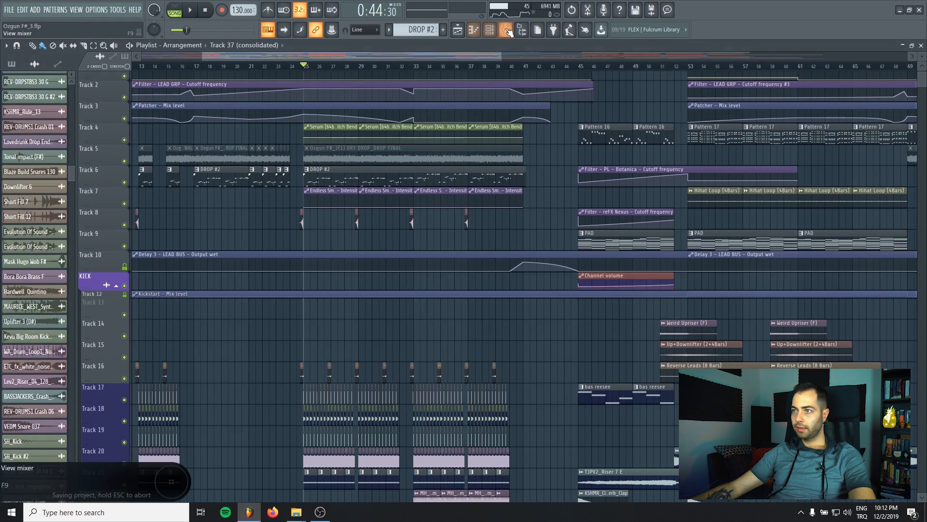
left_click(506, 30)
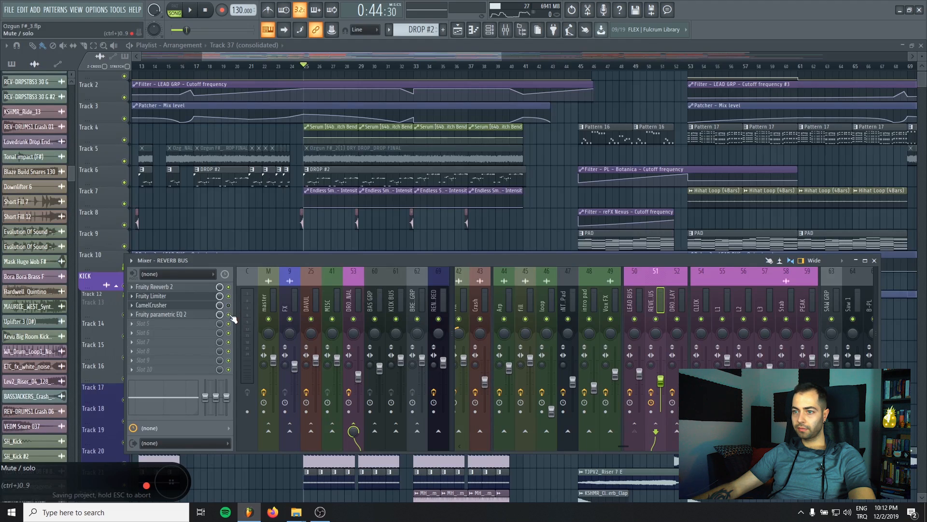
left_click(151, 296)
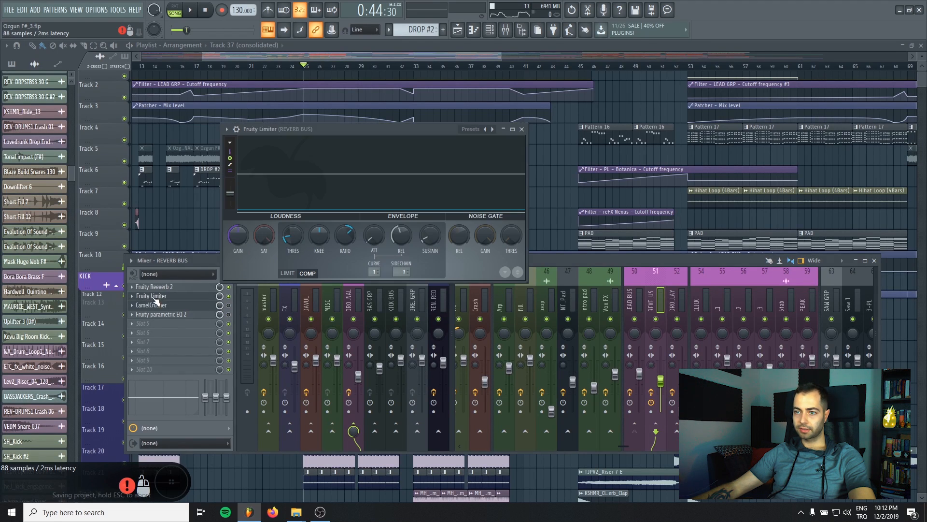
left_click_drag(331, 133, 340, 142)
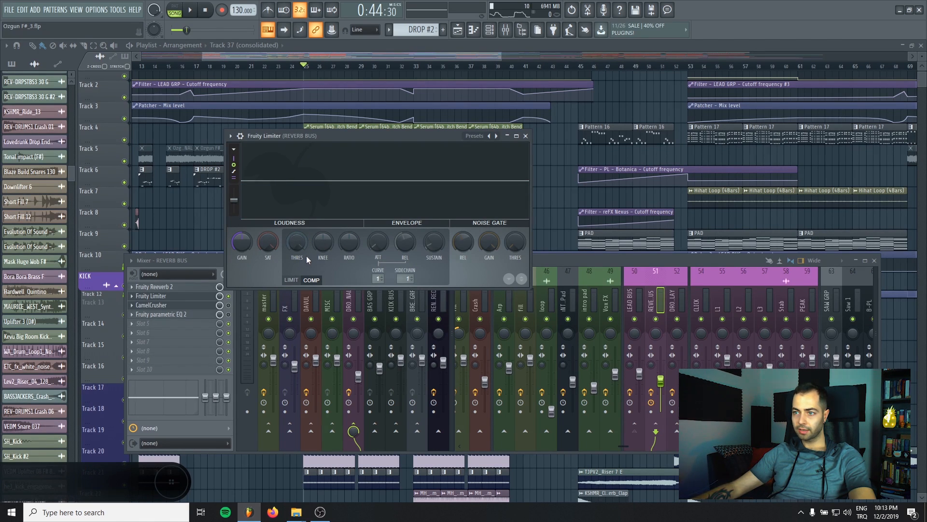
left_click_drag(296, 241, 313, 257)
left_click_drag(325, 248, 325, 242)
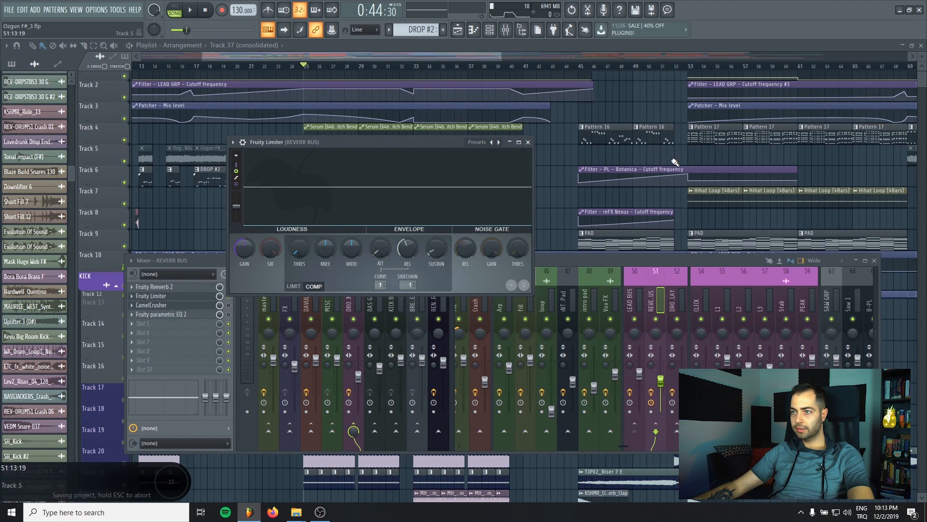
Step: Solo Track 6 and play the drop while setting the Fruity Limiter's compressor knee to about 26%
key("F12")
right_click(124, 182)
left_click(506, 31)
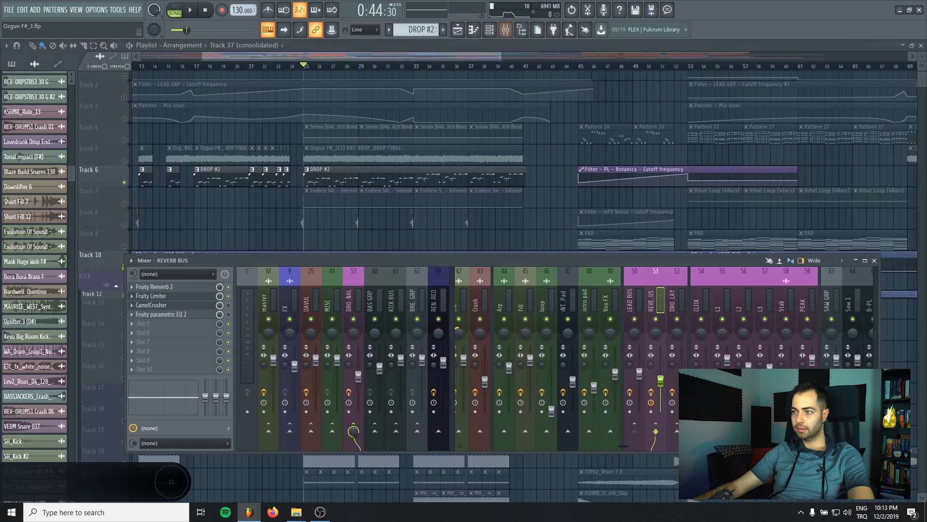
key("space")
left_click_drag(325, 246, 328, 248)
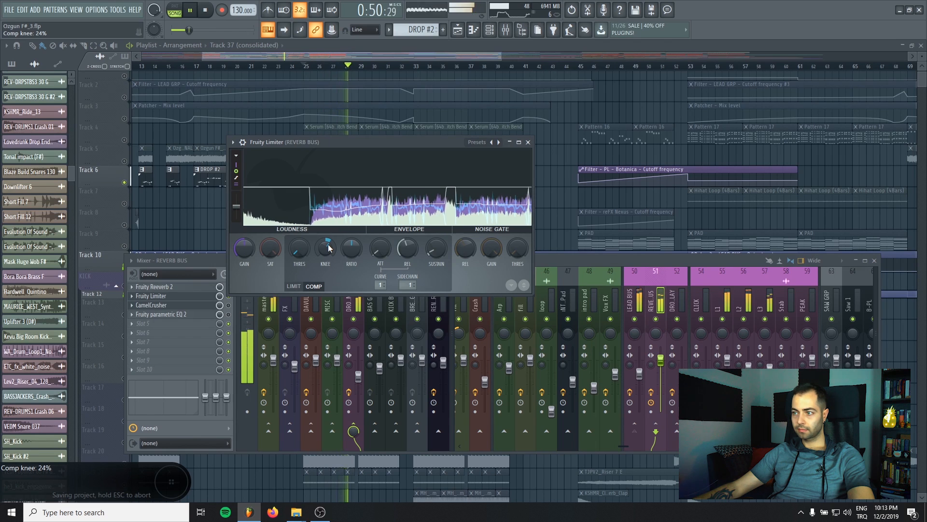
key("space")
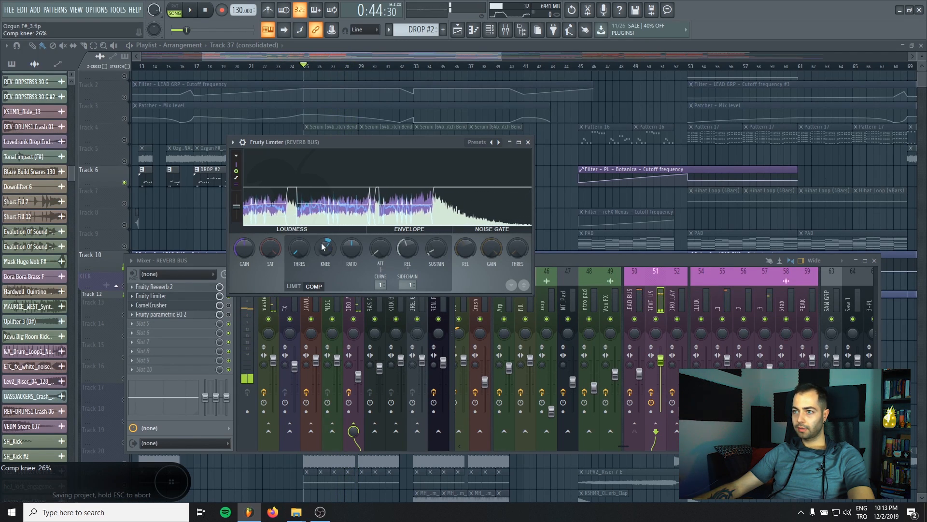
Step: Reset the playback position, hide the plugin and mixer windows, and unsolo Track 6 in the playlist
left_click(205, 9)
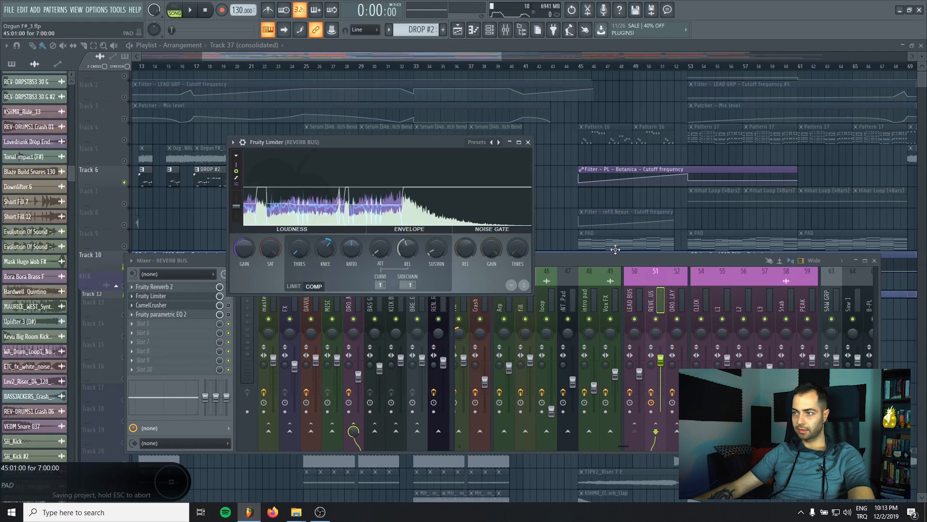
key("F12")
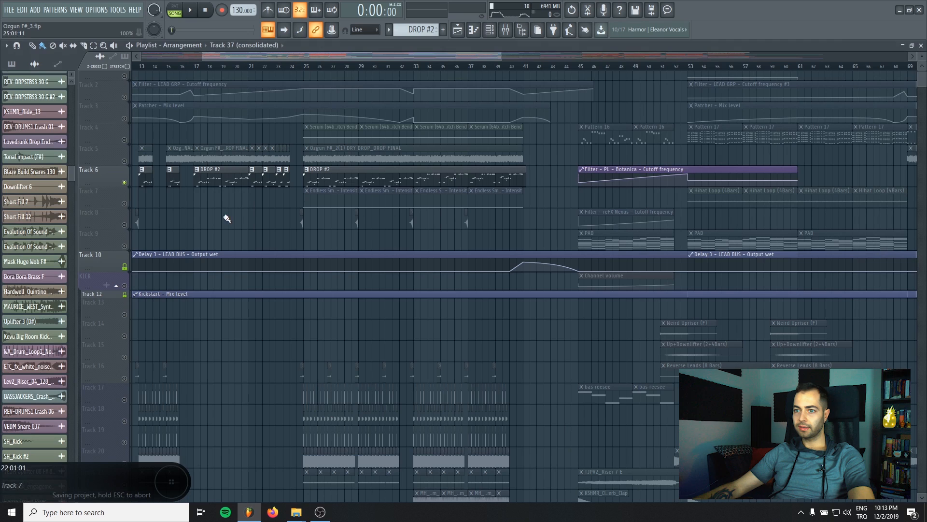
right_click(131, 183)
right_click(124, 182)
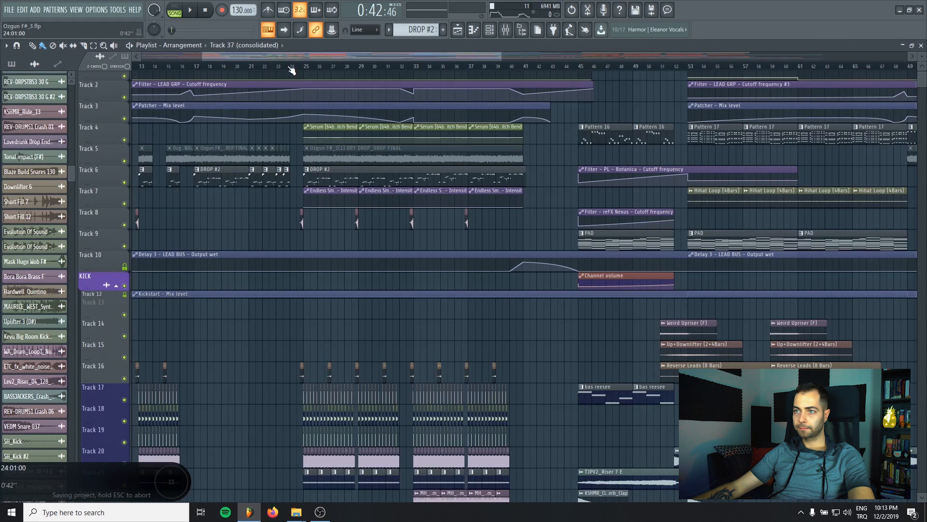
Step: Play the full mix from bar 24 with Fruity Limiter in view, set its compressor knee to about 23%, and stop playback
key("space")
key("F9")
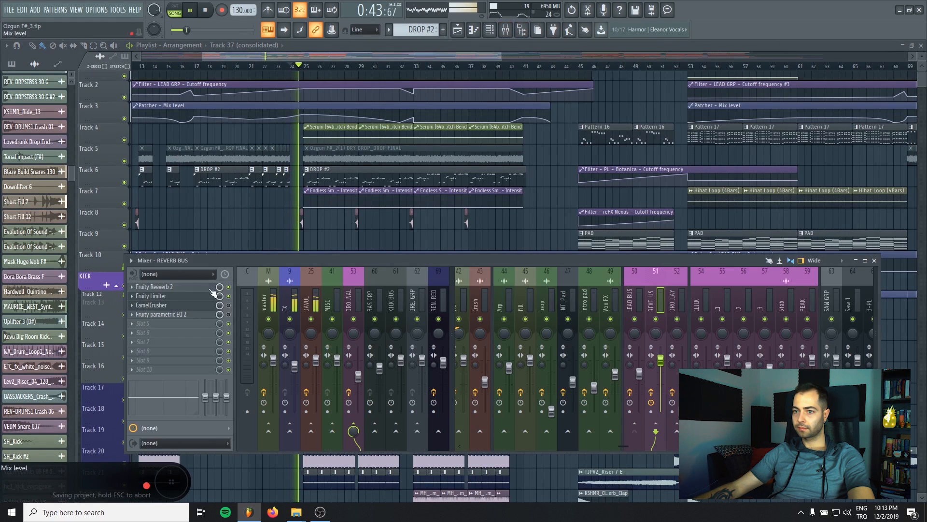
left_click(162, 296)
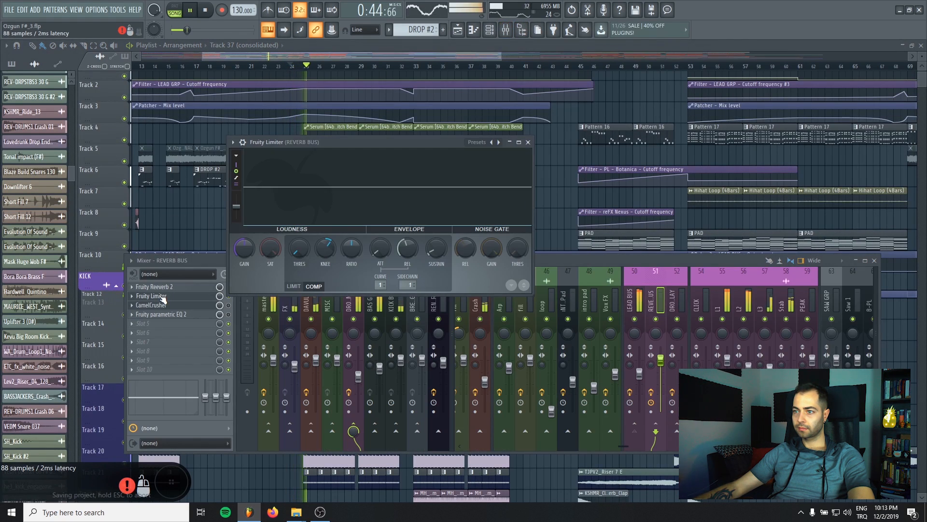
left_click(662, 368)
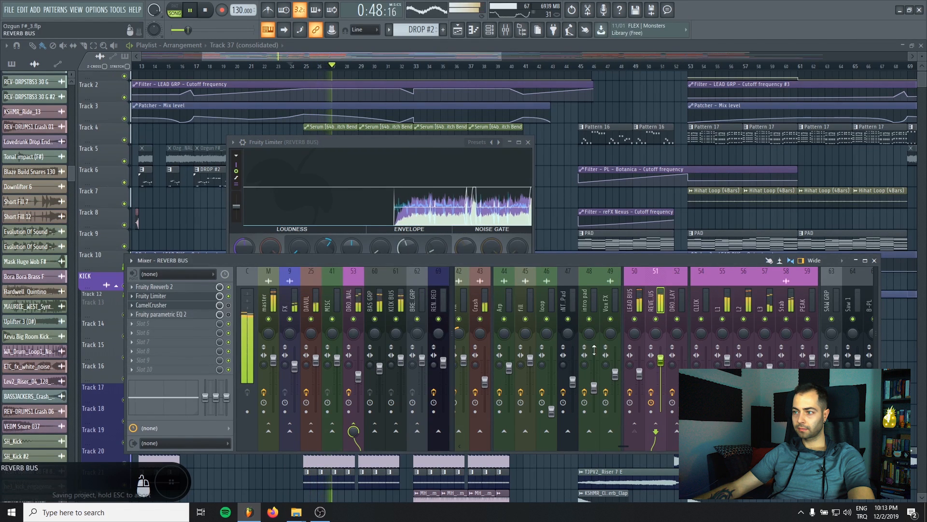
left_click(326, 246)
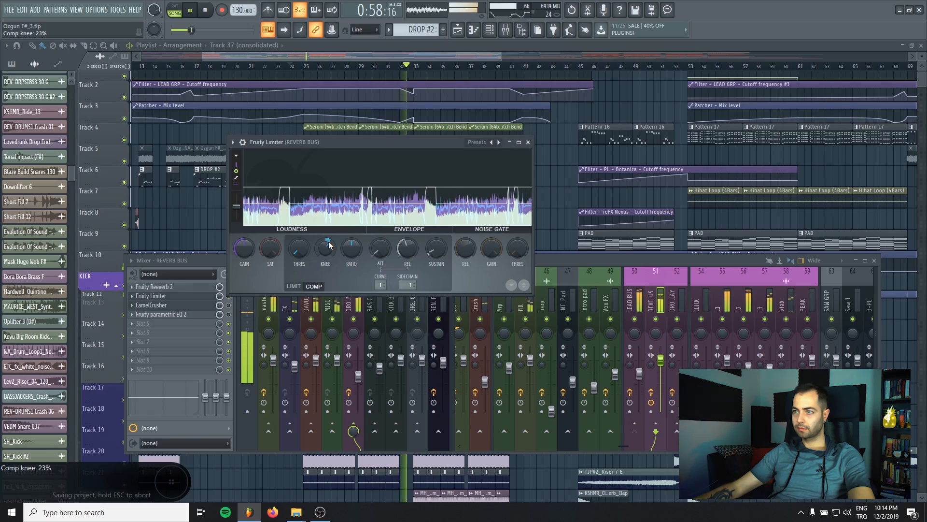
key("space")
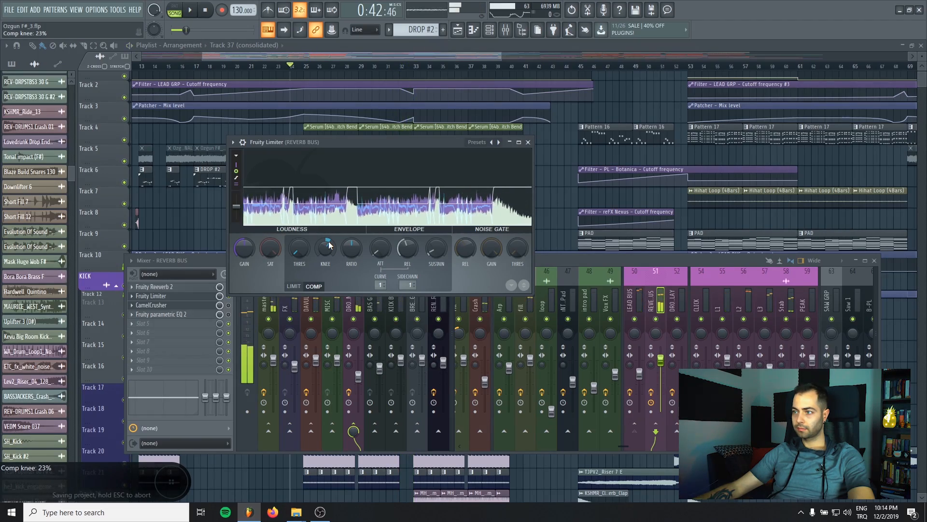